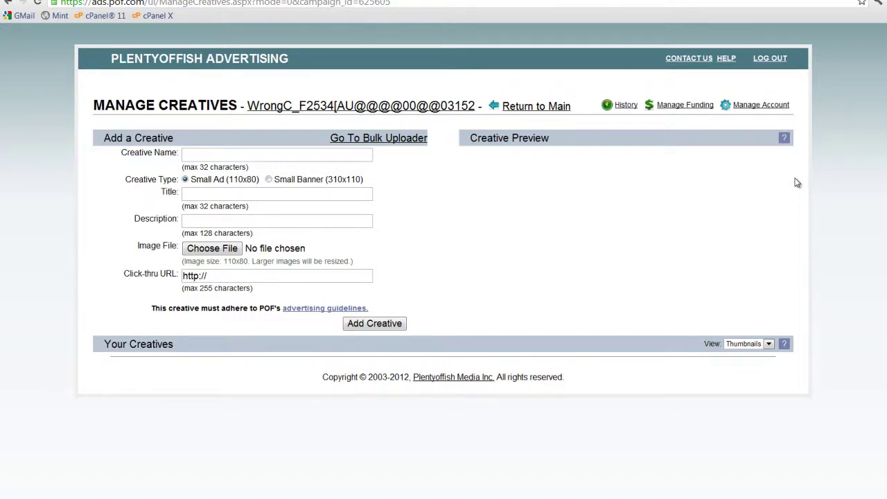
Paste the headline 'Get a Girlfriend Now!' into Title and the ad text into Description
click(223, 193)
click(201, 219)
click(208, 195)
text(Get a Girlfriend Now!)
key(Tab)
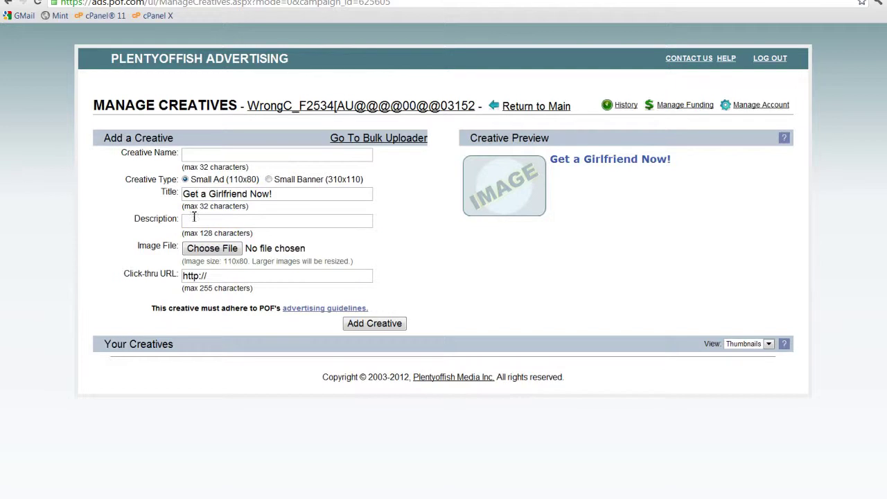
text(There are too many single girls who like guys on our site. As long as you have a job, they will be interested. Sign up now.)
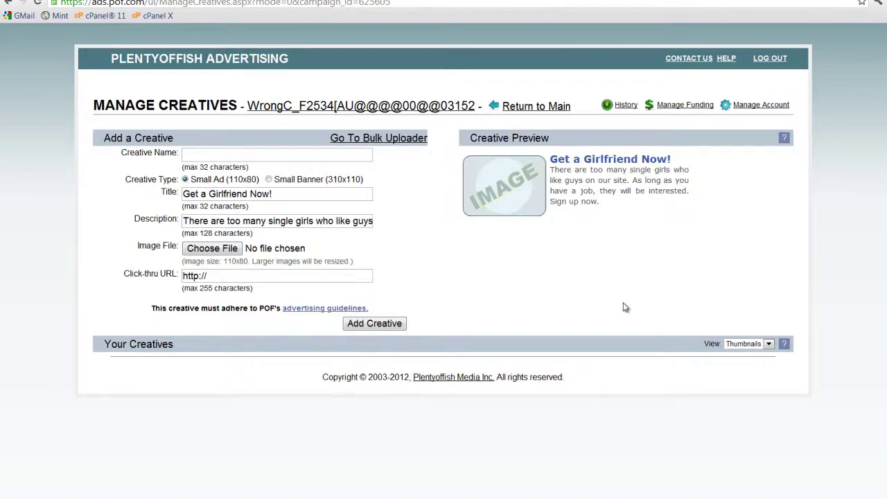
Paste the screen capture into a new clipboard-sized document and zoom to 200%
key(alt+Tab)
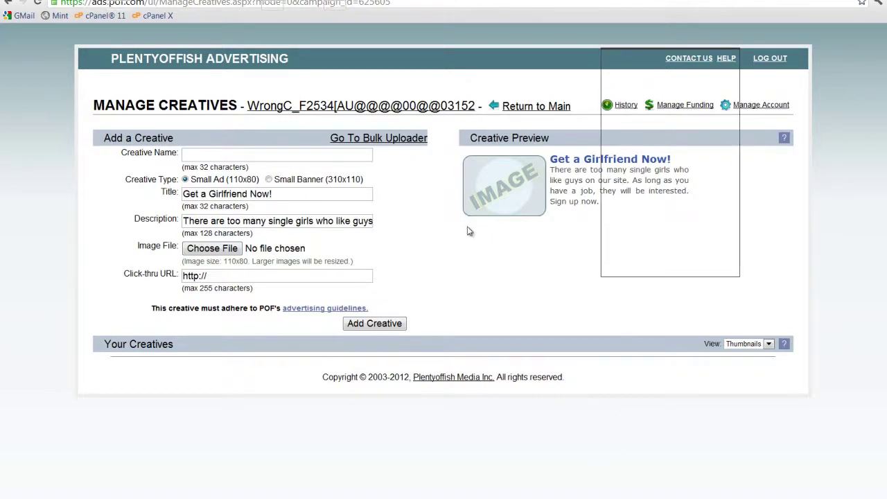
key(ctrl+n)
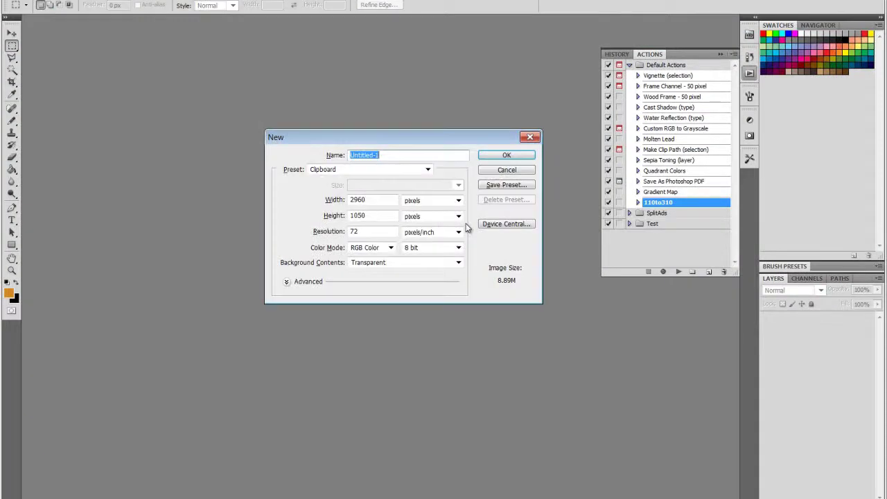
key(Return)
key(ctrl+v)
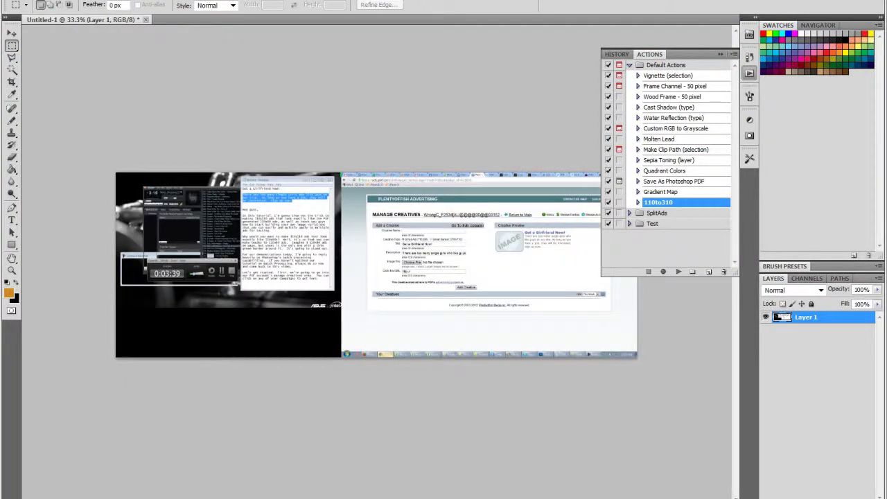
click(13, 272)
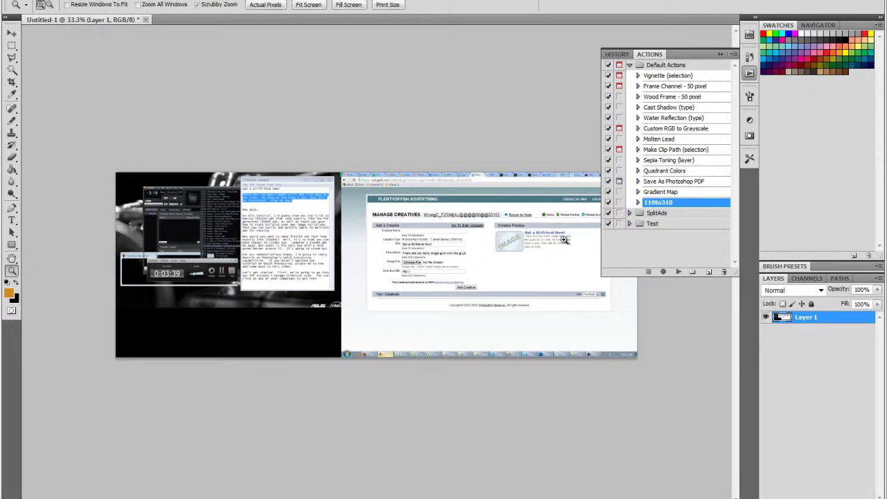
click(567, 235)
click(567, 234)
click(578, 226)
click(578, 226)
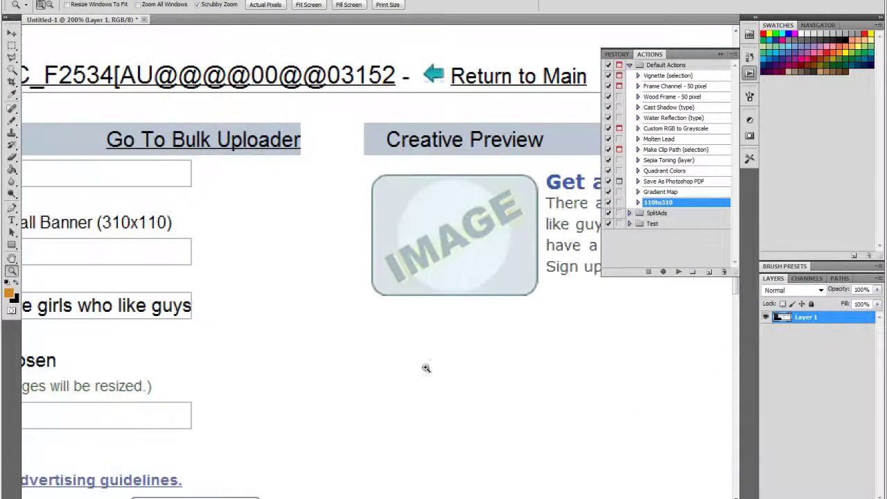
scroll(312, 208, right, 5)
key(a)
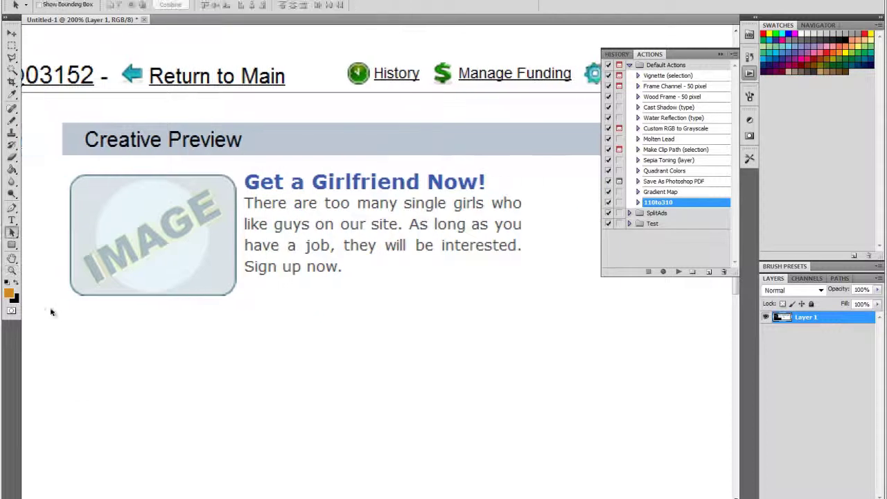
Draw a Fixed Ratio 310×110 rectangular marquee framing the ad preview
click(12, 45)
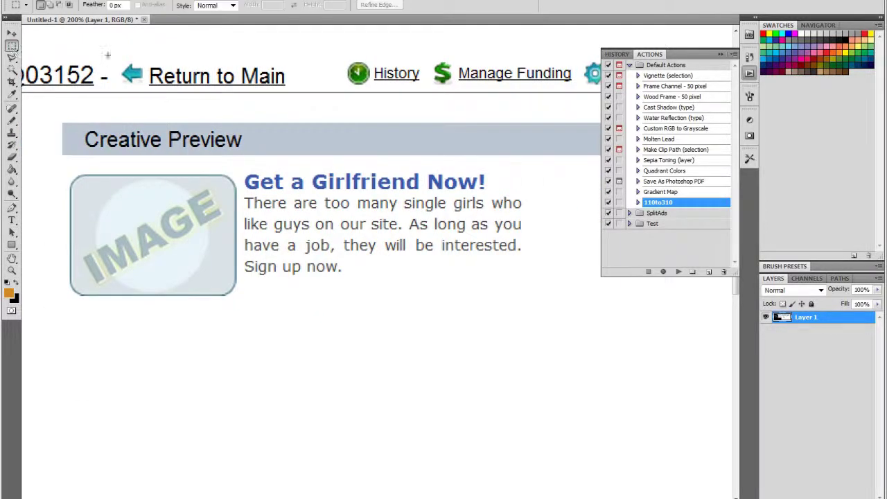
click(224, 7)
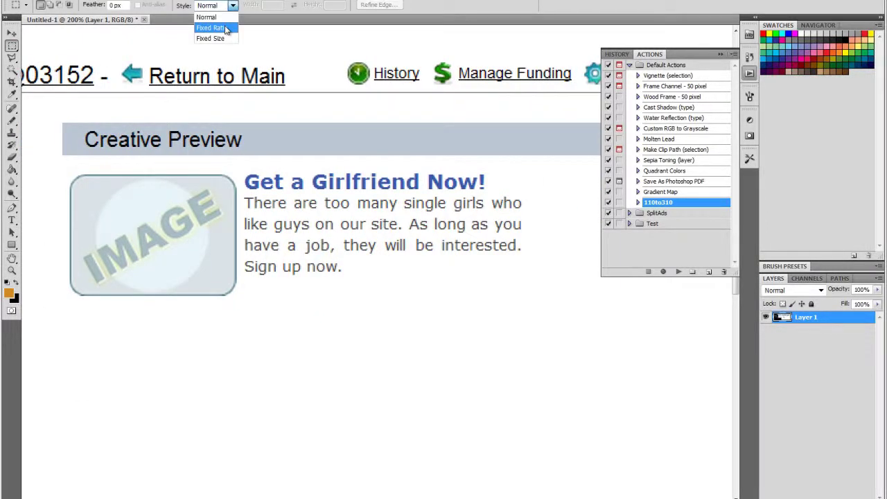
click(212, 20)
click(280, 6)
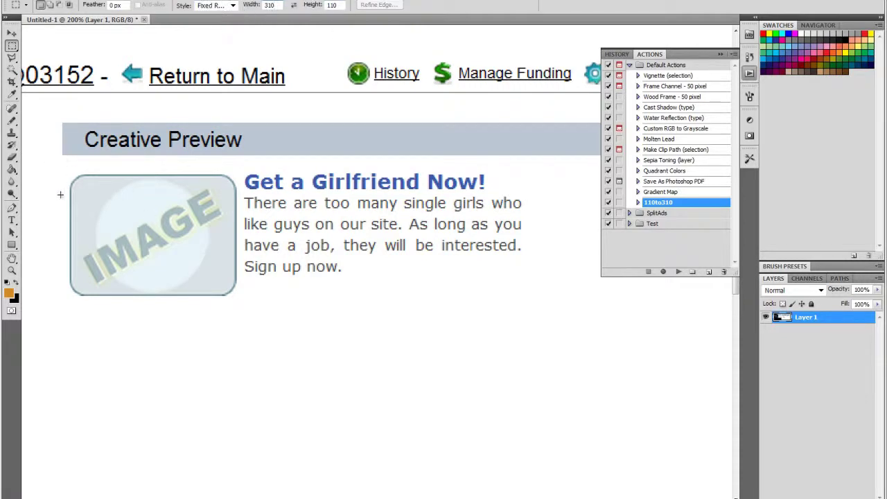
drag(60, 192, 538, 358)
drag(305, 310, 309, 276)
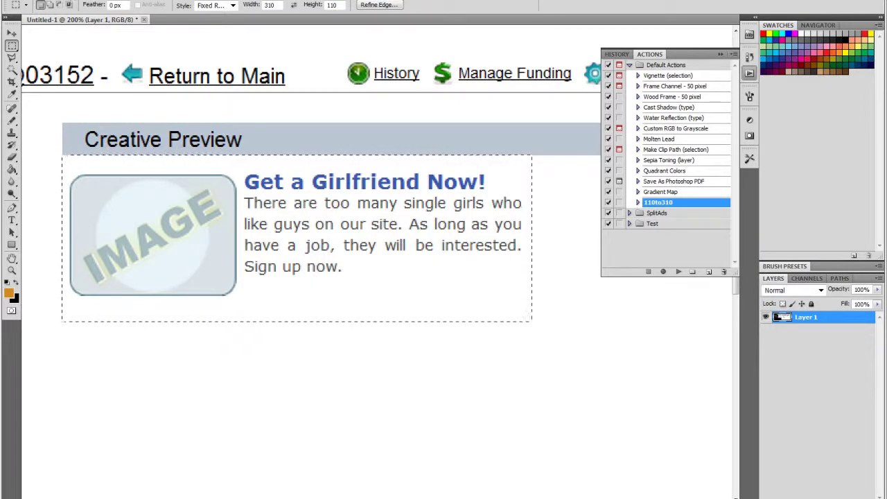
Crop the document to the selected ad preview and view it at 100%
click(78, 0)
click(110, 121)
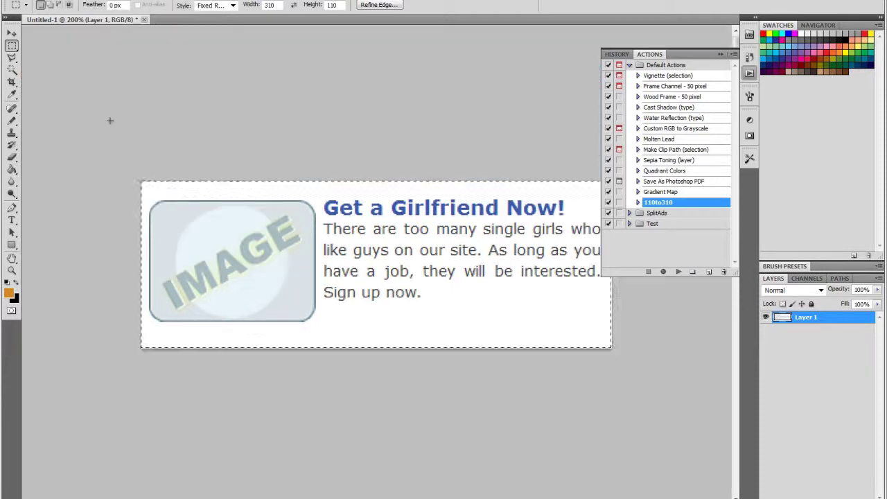
click(12, 269)
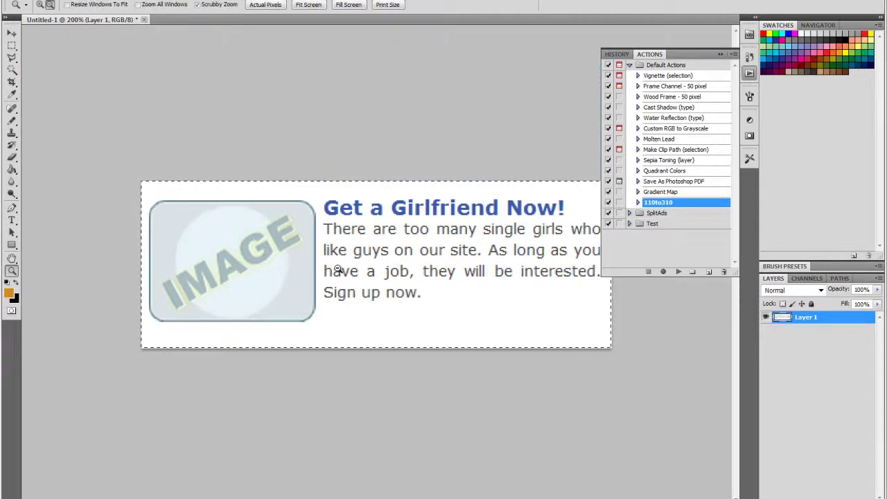
alt+click(142, 117)
Erase the IMAGE placeholder box to transparency using a Normal-style marquee
key(ctrl+d)
key(m)
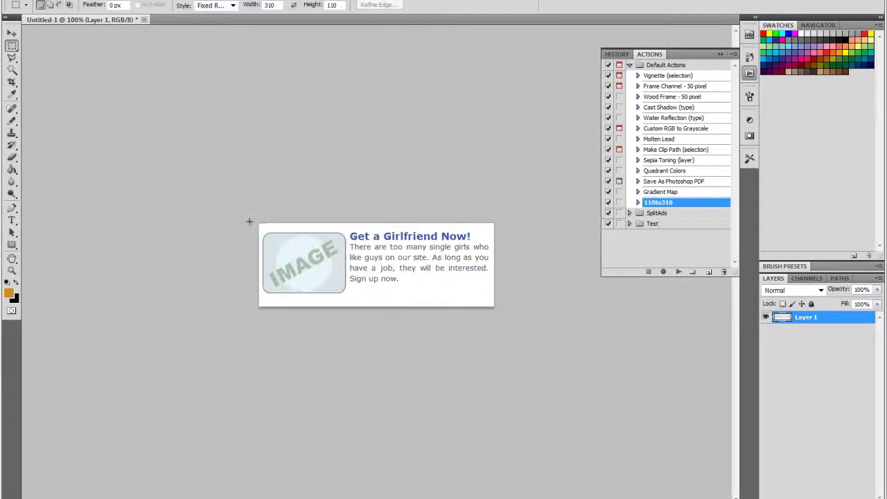
drag(259, 223, 343, 337)
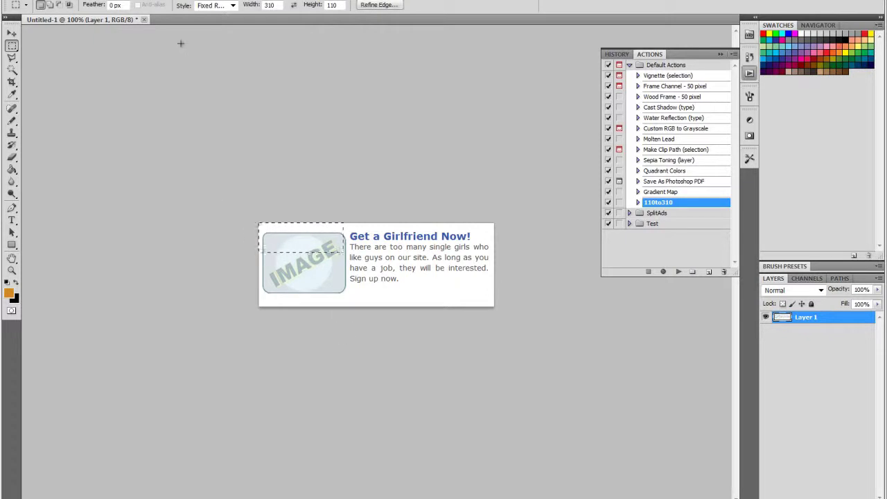
click(233, 5)
click(212, 17)
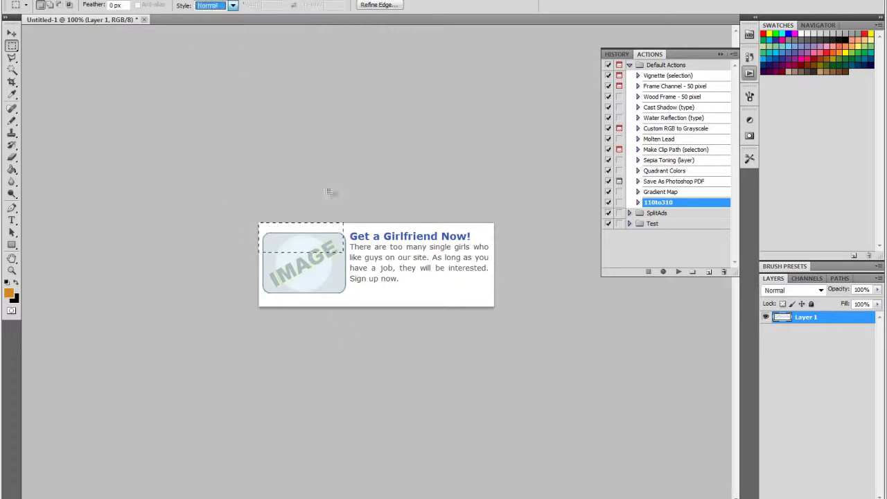
key(ctrl+d)
drag(259, 223, 348, 303)
key(Delete)
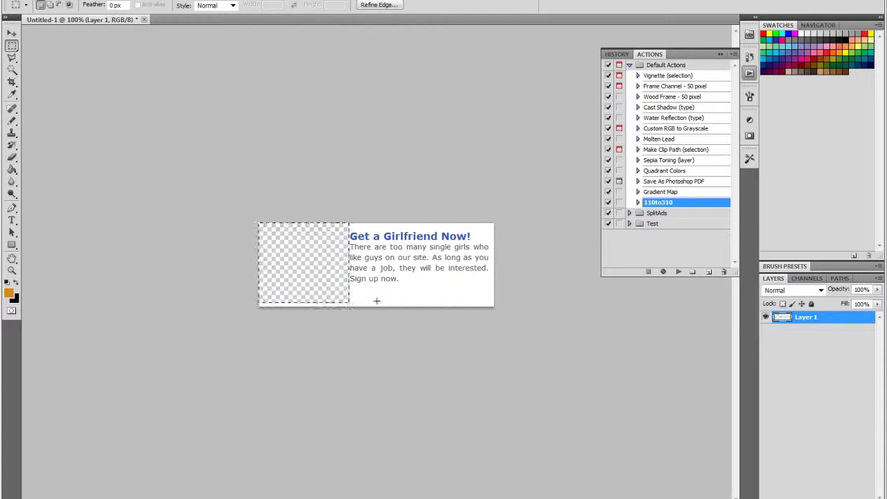
key(ctrl+d)
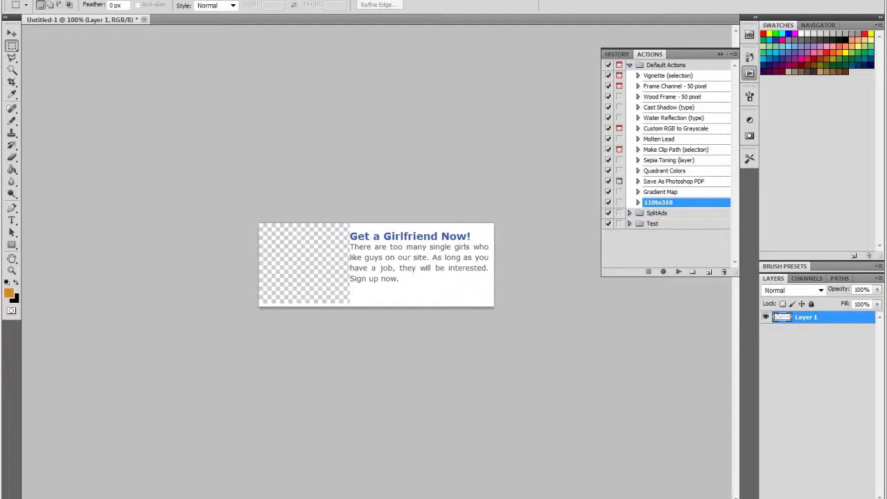
Add Layer 2 beneath Layer 1 and fill it white with the Paint Bucket
key(ctrl+shift+alt+n)
drag(808, 317, 810, 343)
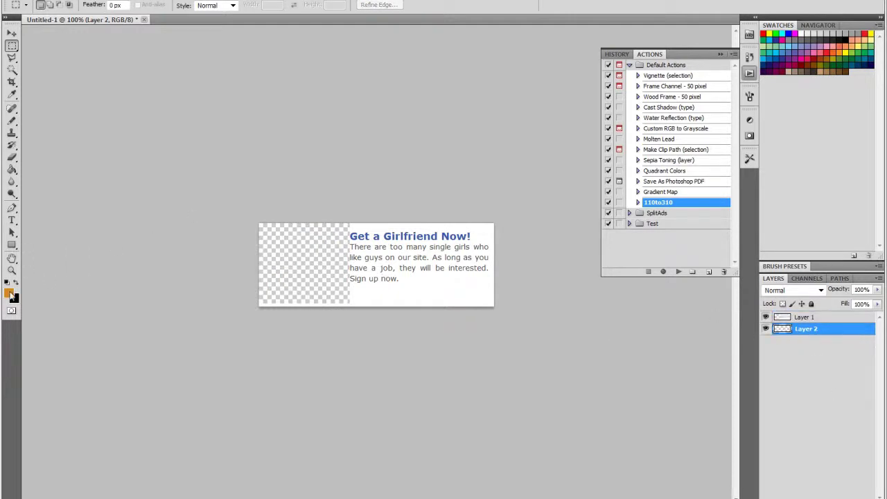
click(11, 294)
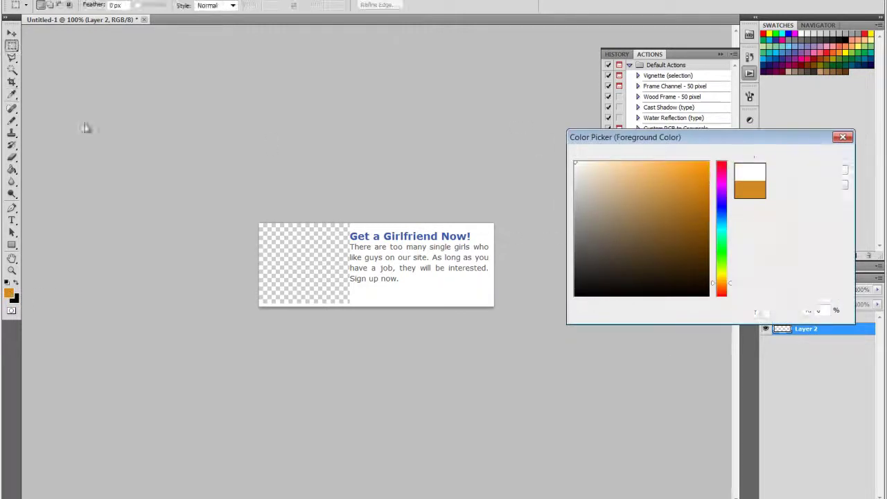
click(816, 152)
click(12, 170)
click(293, 248)
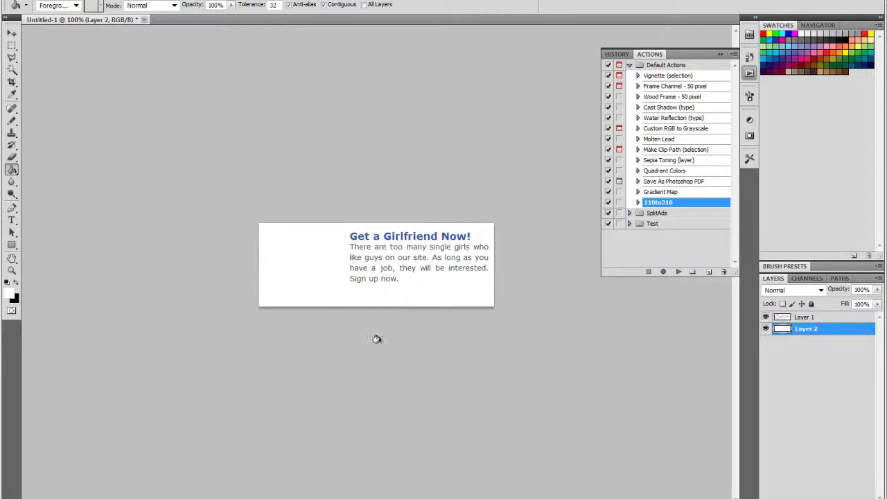
Save the banner as Template.psd and close it
click(31, 0)
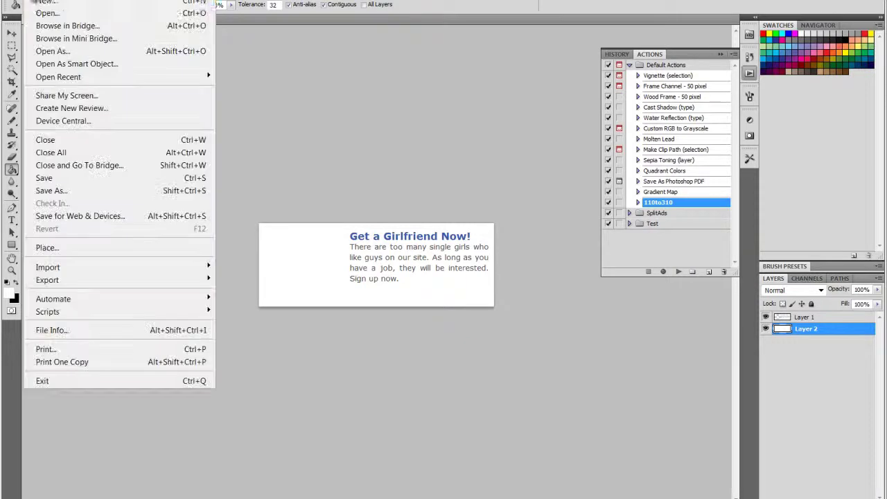
click(60, 191)
click(383, 305)
drag(382, 305, 315, 305)
text(Template)
key(Return)
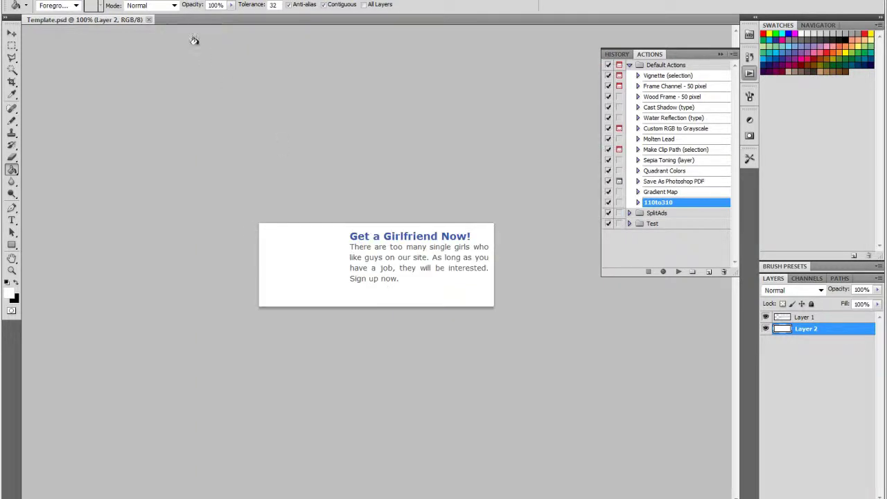
click(148, 19)
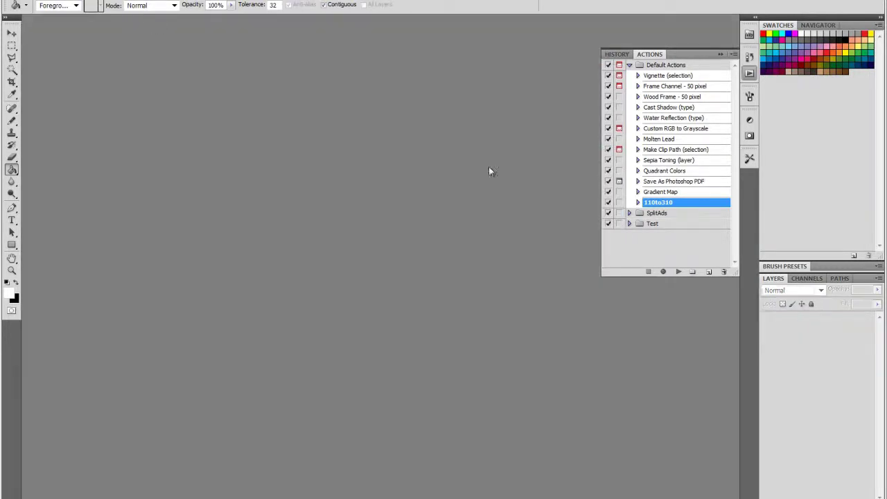
Create a new action named PlaceImgs and start recording it
click(710, 273)
text(PlaceImgs)
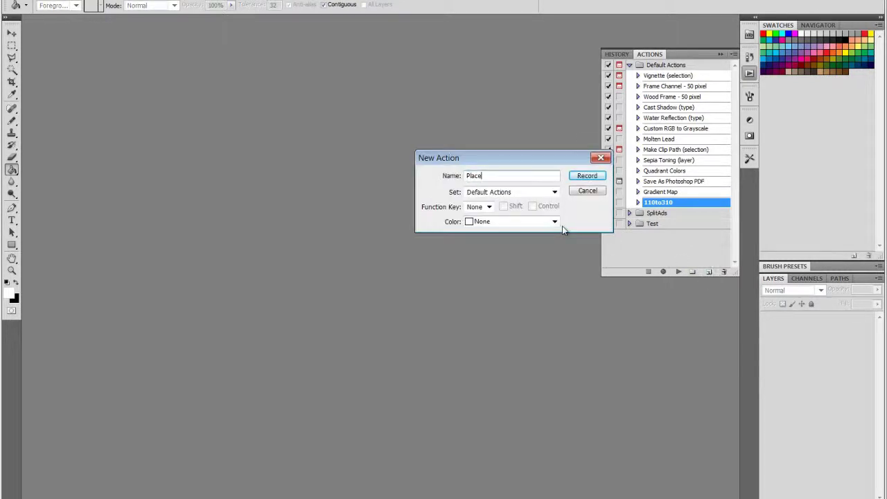
click(588, 176)
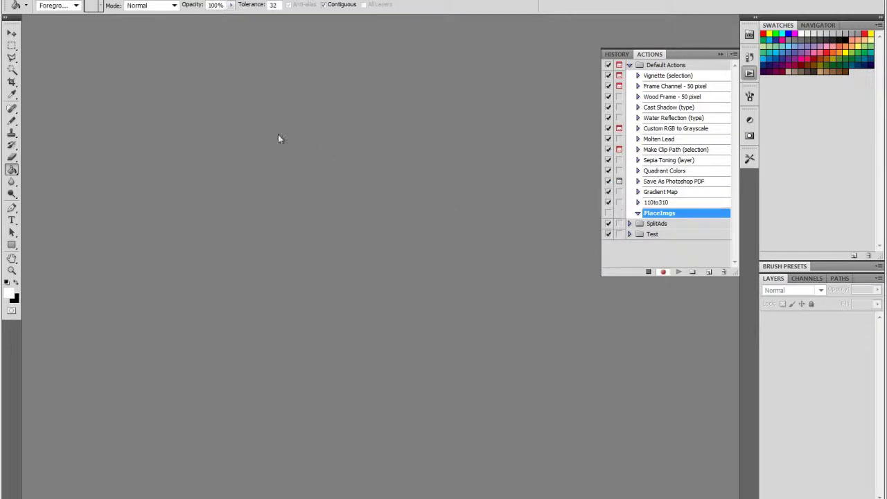
click(62, 11)
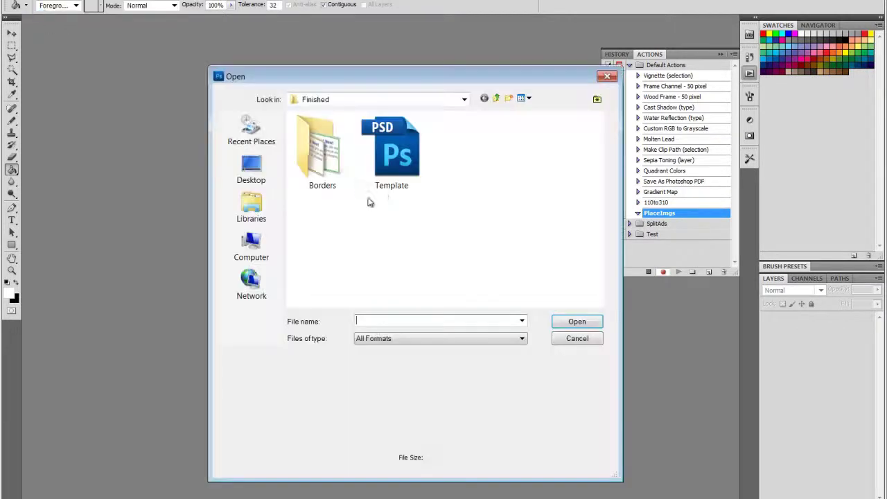
click(501, 99)
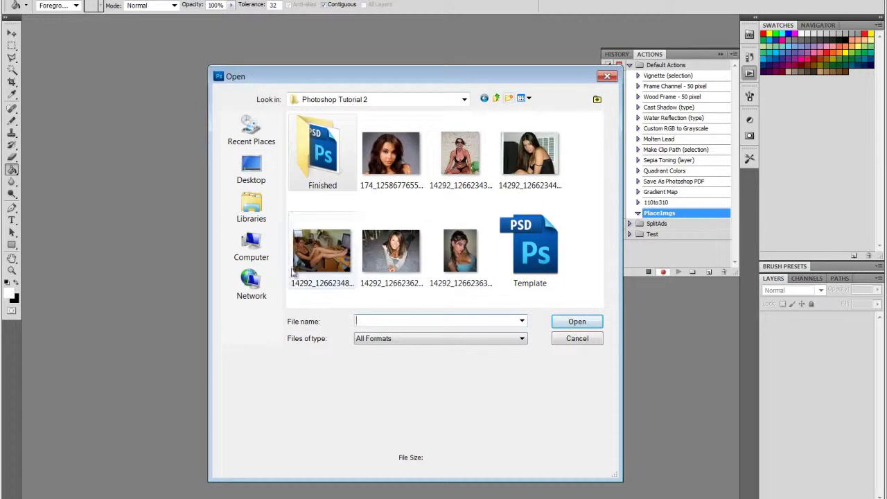
click(332, 244)
double_click(332, 244)
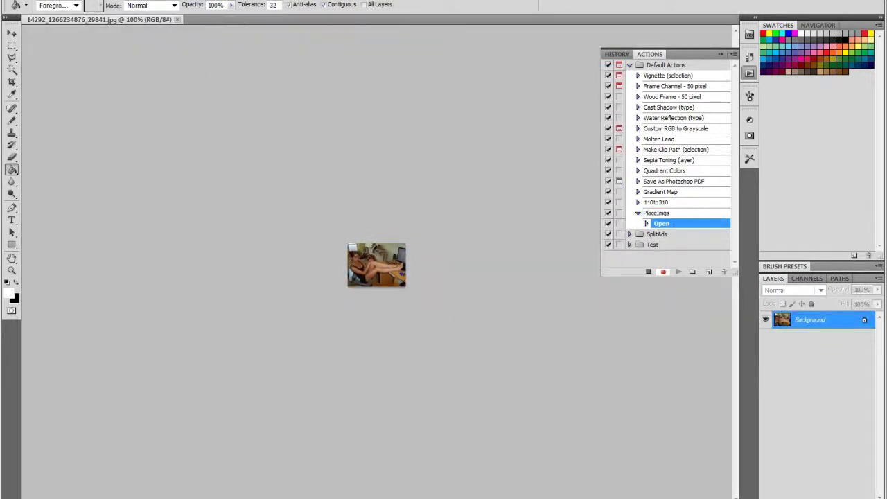
key(alt+f)
key(Return)
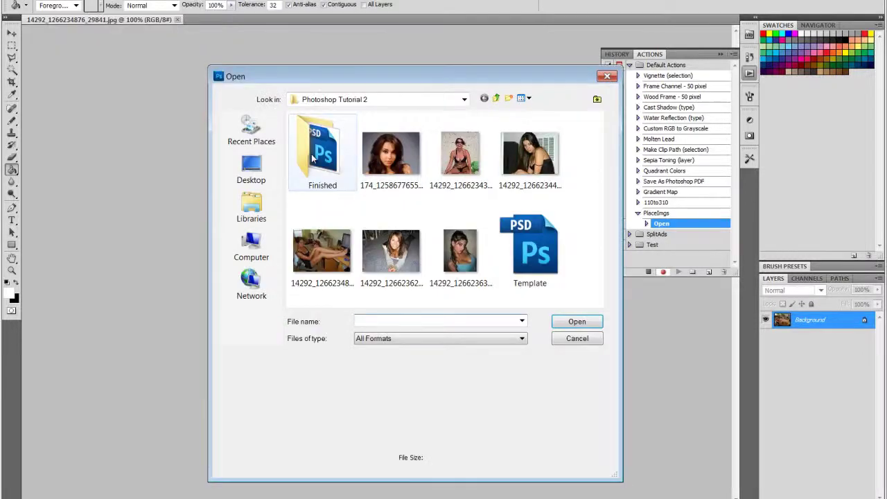
double_click(312, 158)
double_click(390, 153)
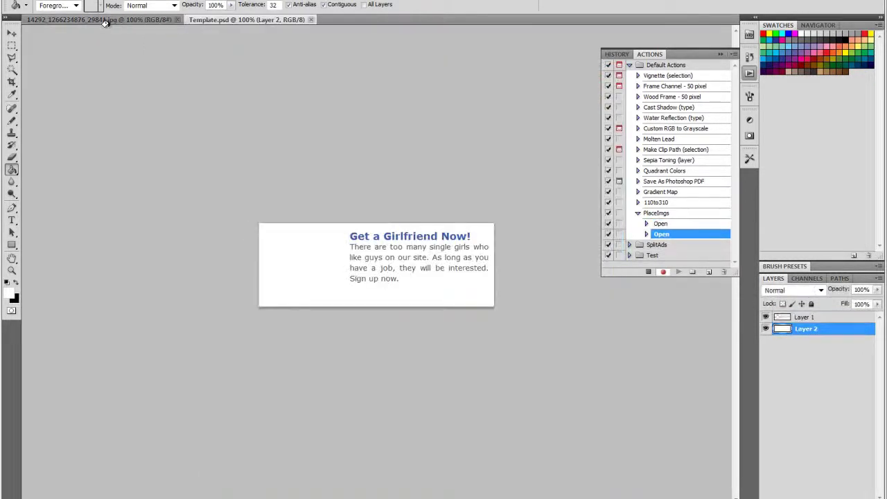
Copy the whole photo into Template and move it left beside the ad text
click(104, 20)
key(ctrl+a)
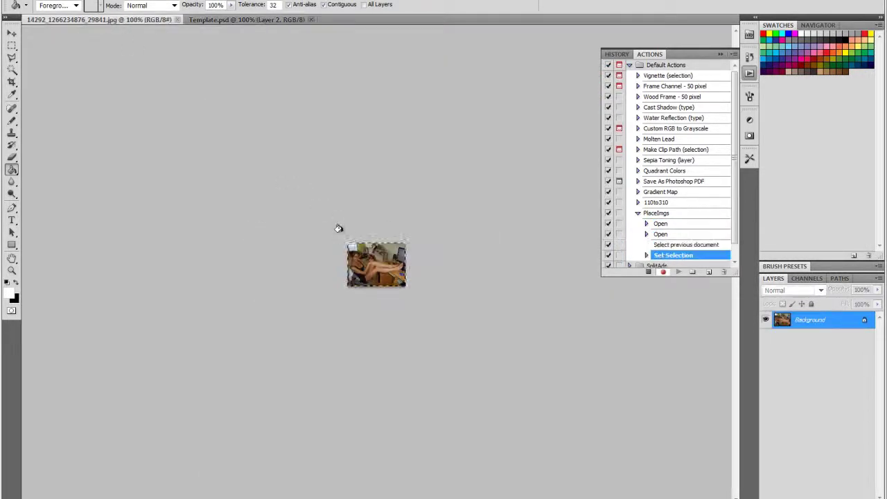
key(ctrl+c)
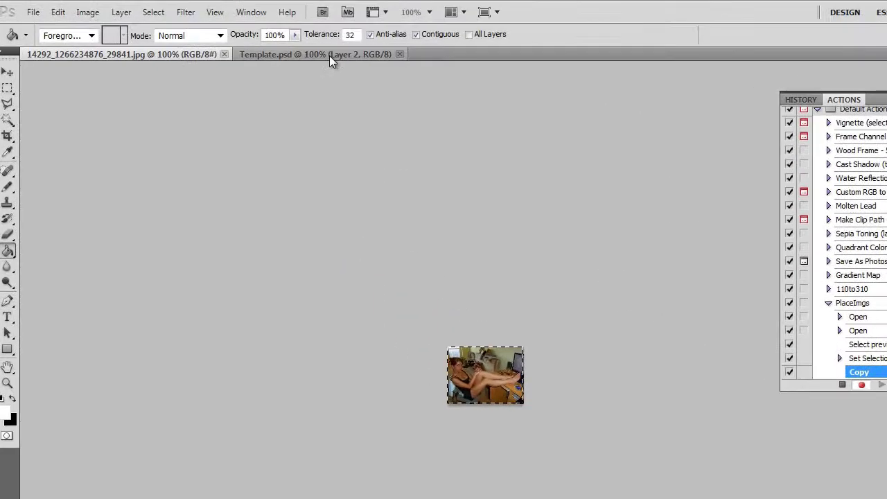
click(330, 55)
key(ctrl+v)
click(8, 73)
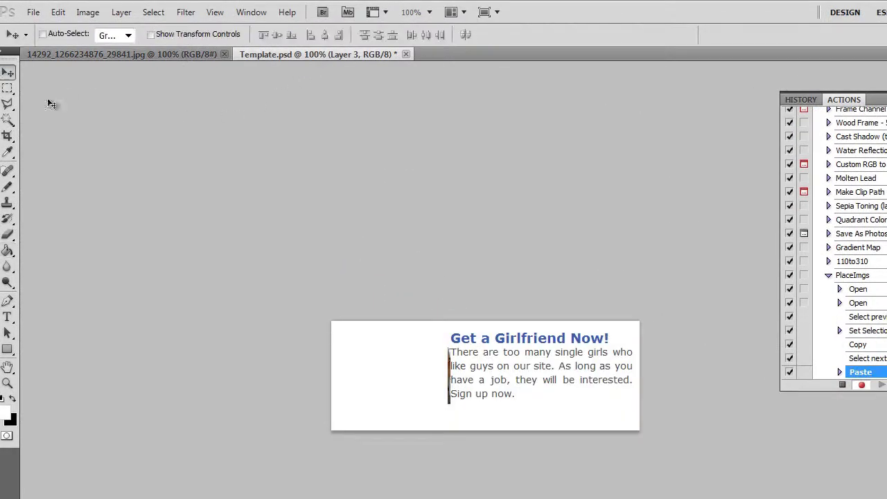
drag(527, 377, 440, 364)
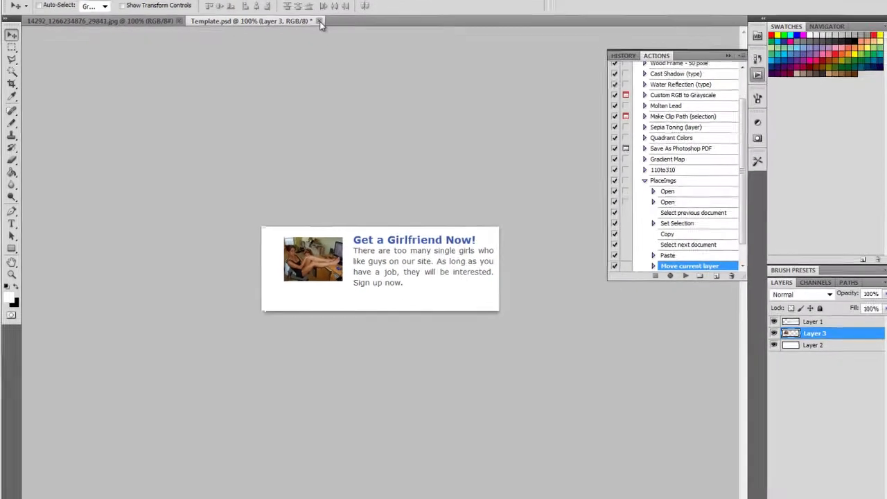
Close Template and the photo without saving, then reopen Template.psd
click(406, 54)
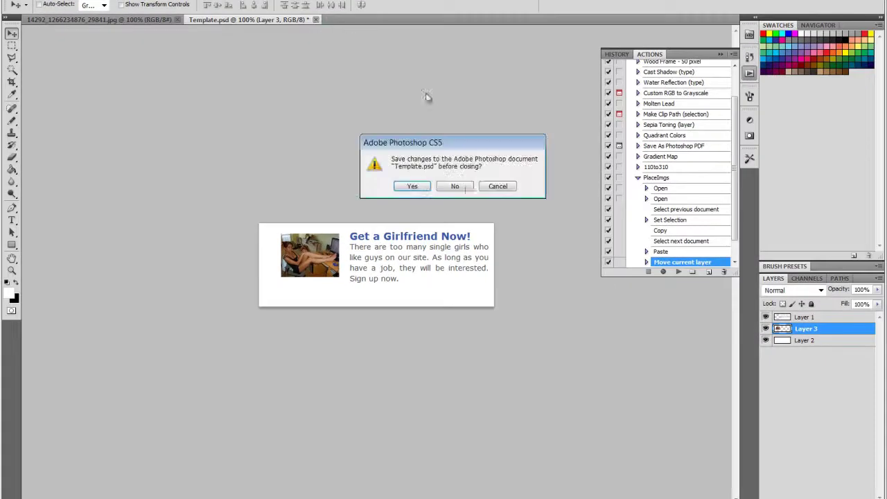
click(454, 186)
click(176, 19)
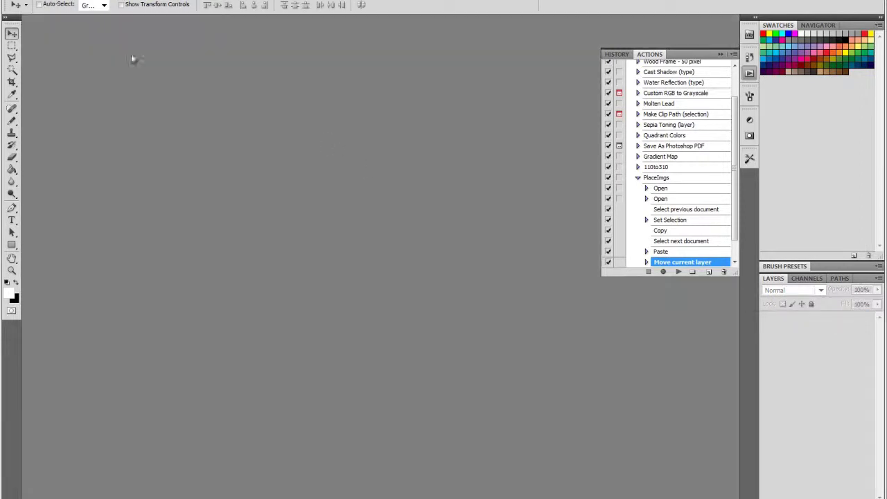
click(33, 0)
key(ctrl+o)
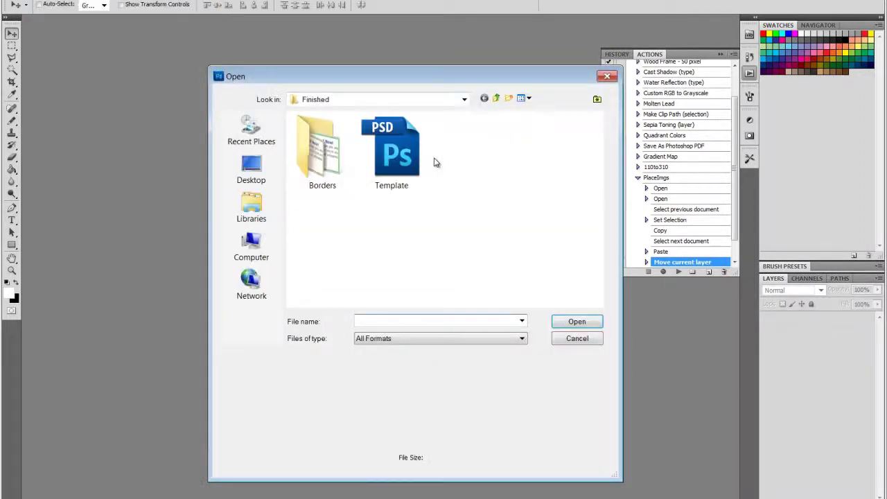
click(406, 158)
double_click(406, 158)
Resize Template to 310×110 pixels via Image Size, then save and close it
click(70, 0)
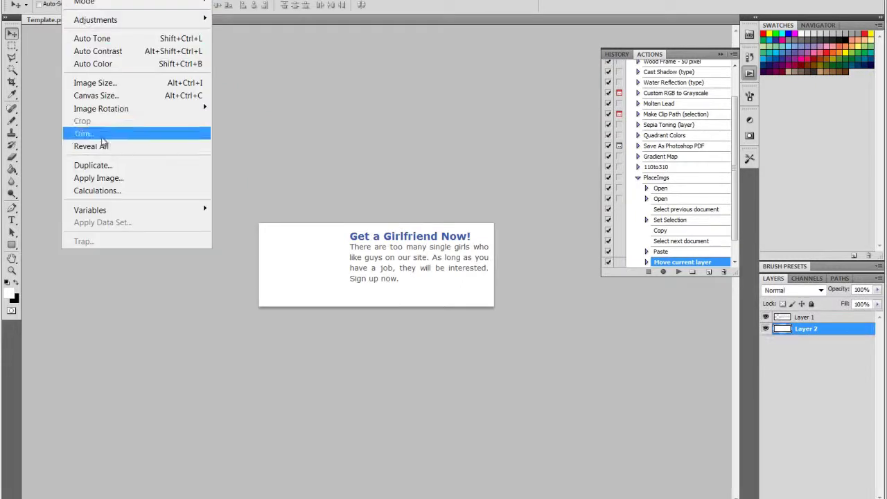
click(99, 82)
text(236)
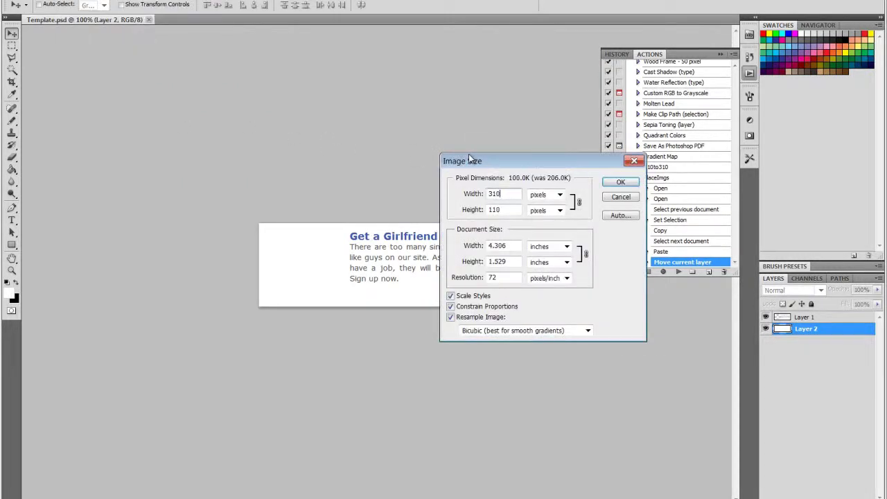
key(Return)
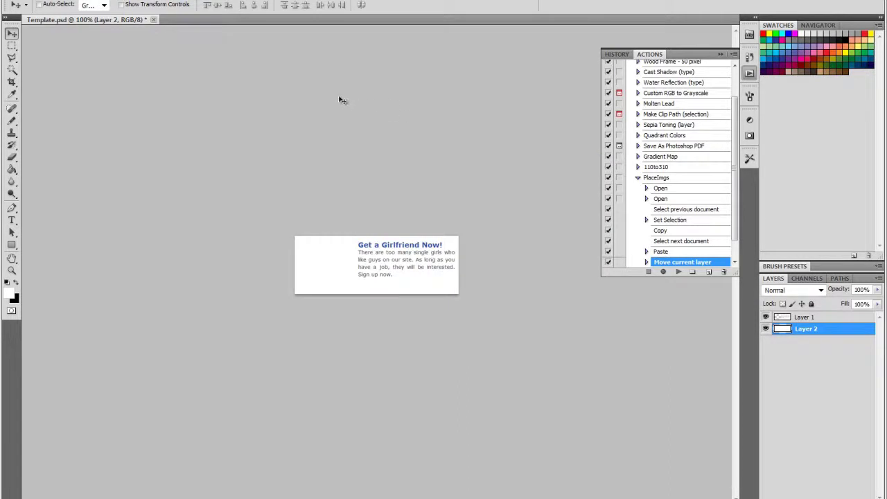
key(ctrl+s)
click(149, 20)
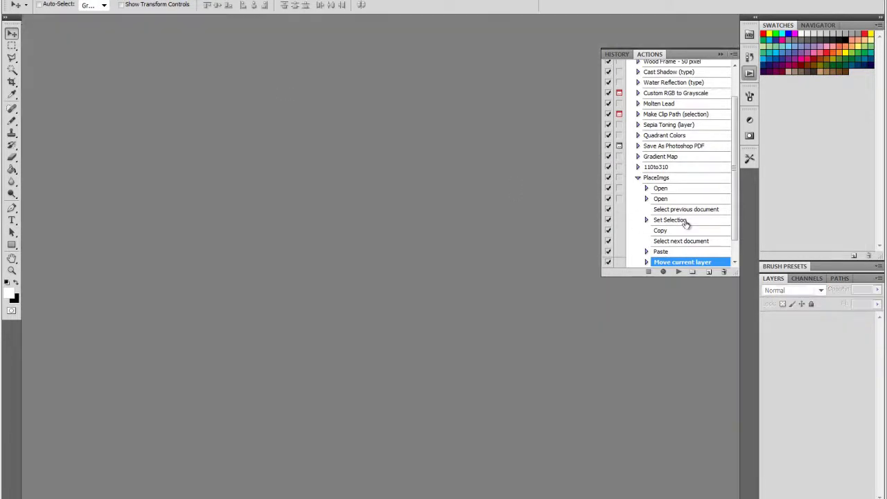
Delete the old PlaceImgs action and start recording a new PlaceImgs action
click(670, 180)
click(724, 272)
click(416, 192)
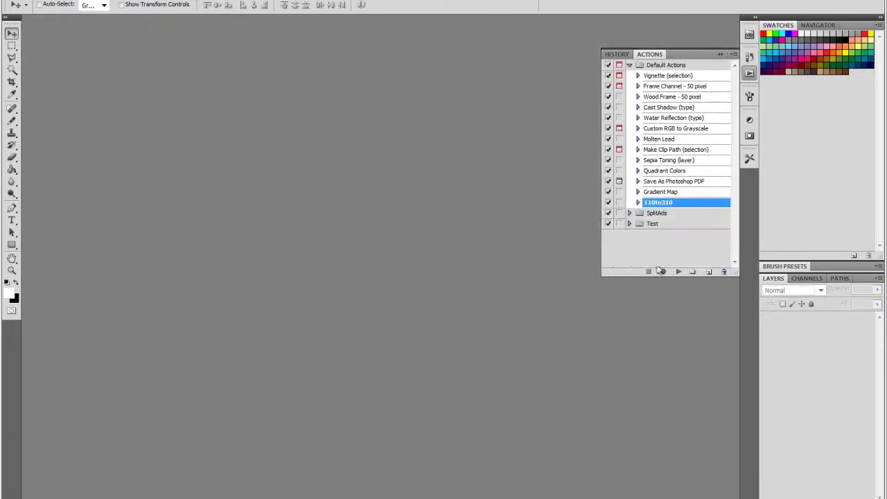
click(708, 272)
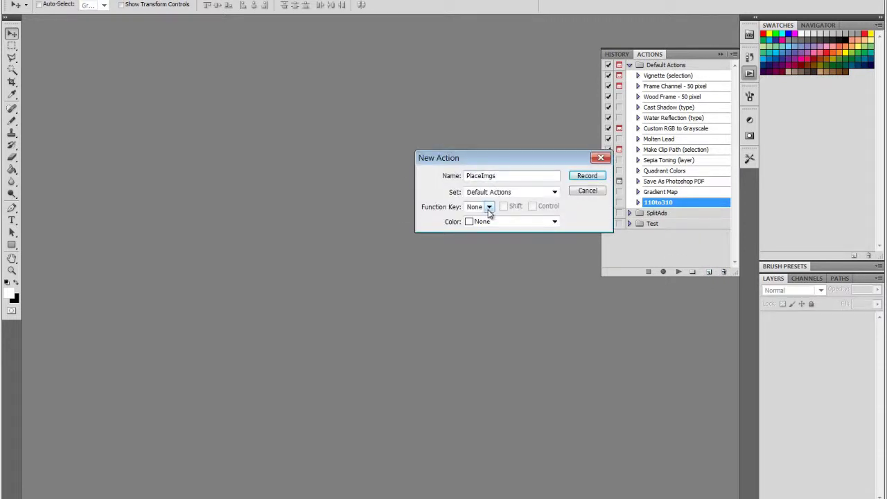
key(Return)
click(50, 2)
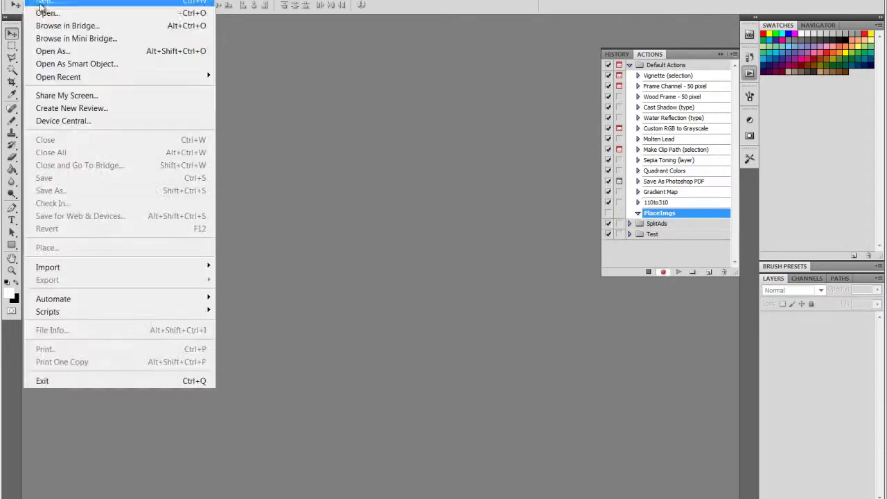
click(49, 19)
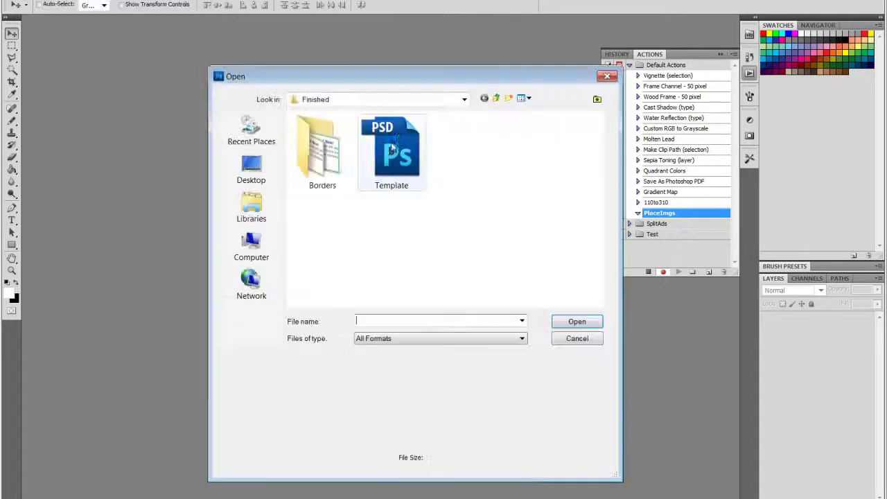
click(499, 99)
double_click(328, 244)
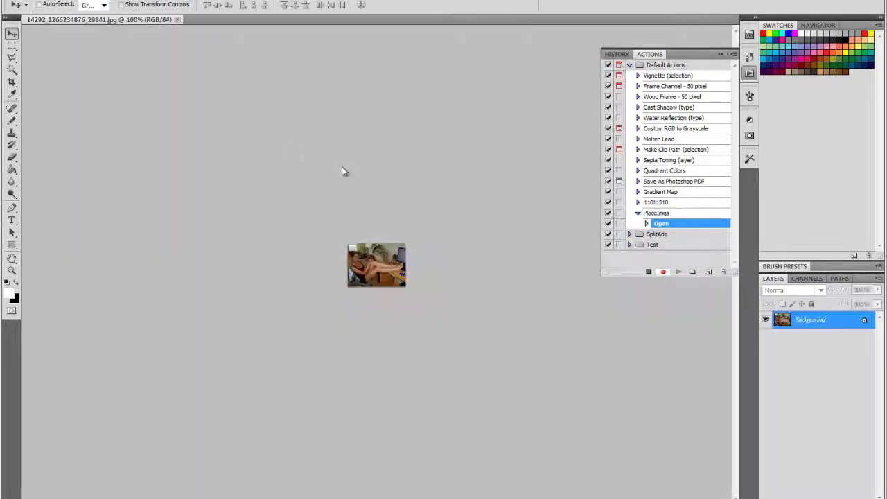
click(50, 2)
click(42, 12)
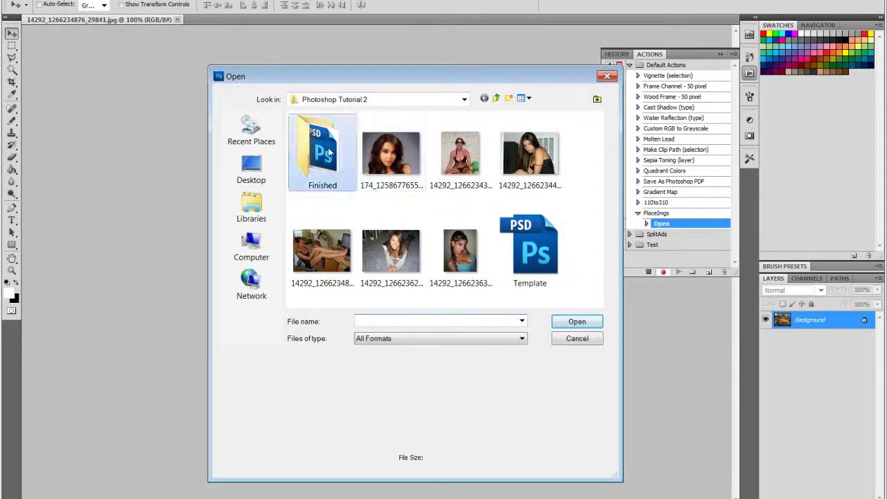
double_click(329, 150)
double_click(408, 148)
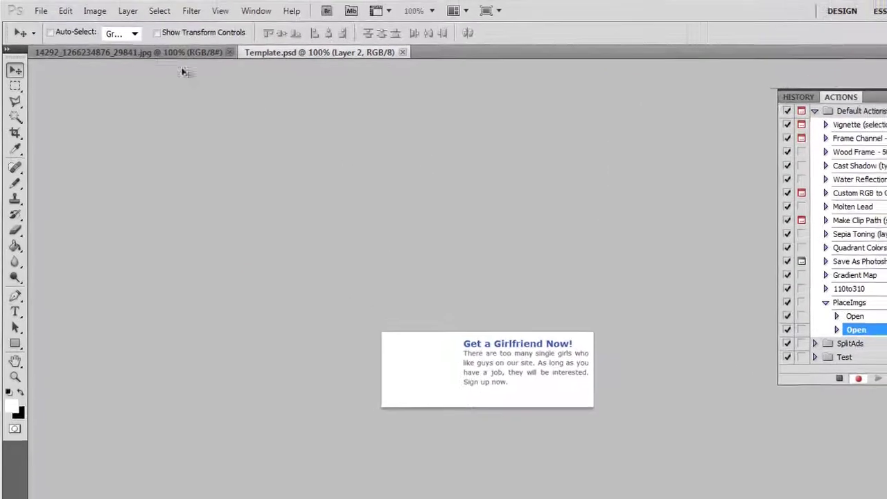
Copy the entire photo, paste it into Template and drag it into the ad's left area
click(121, 20)
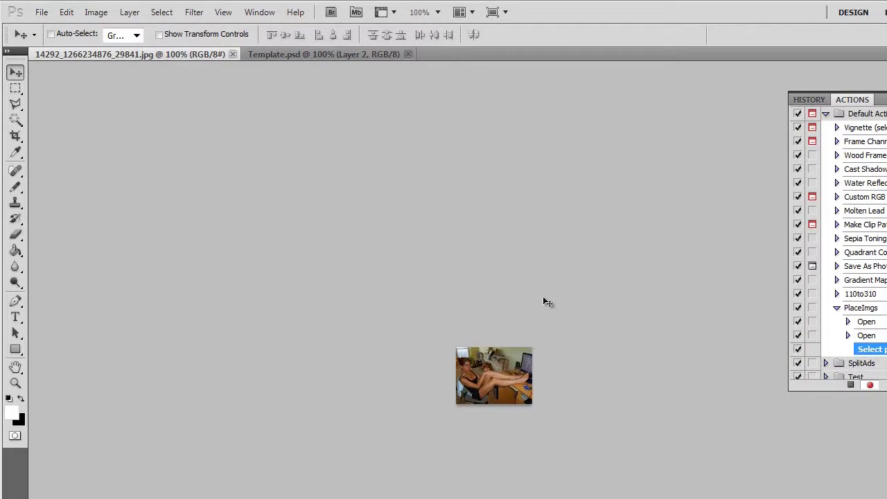
key(ctrl+a)
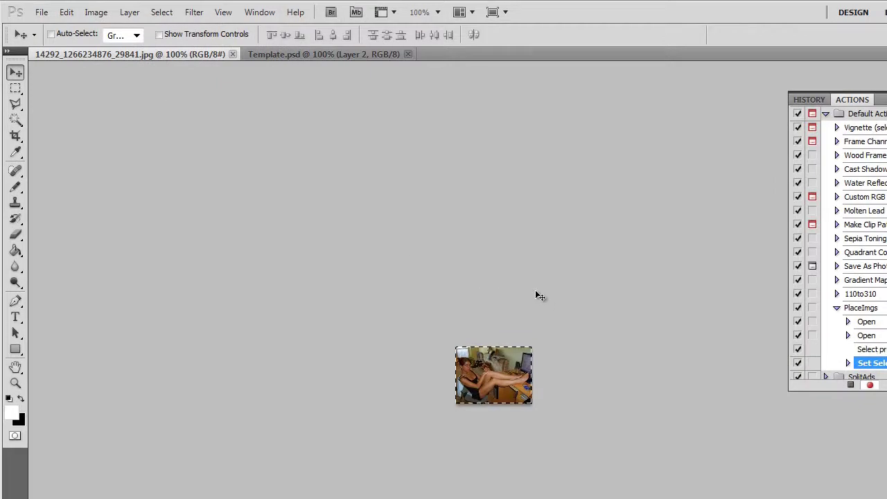
key(ctrl+c)
click(308, 54)
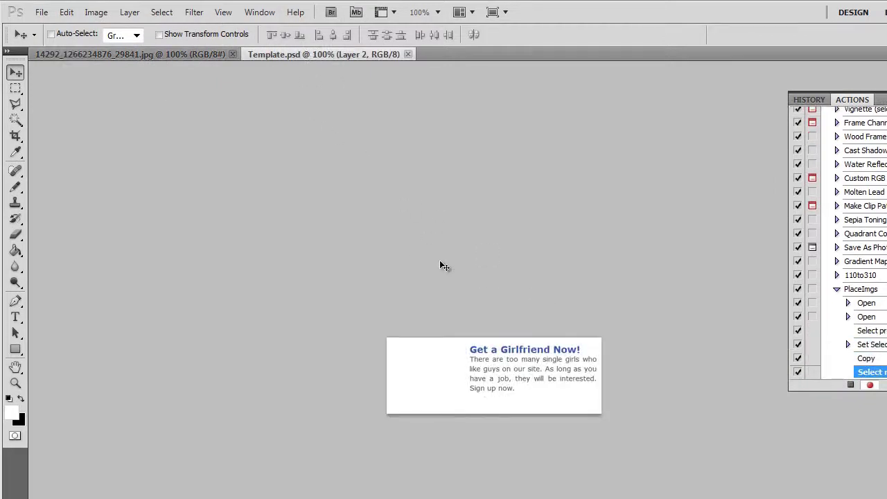
key(ctrl+v)
drag(510, 388, 446, 386)
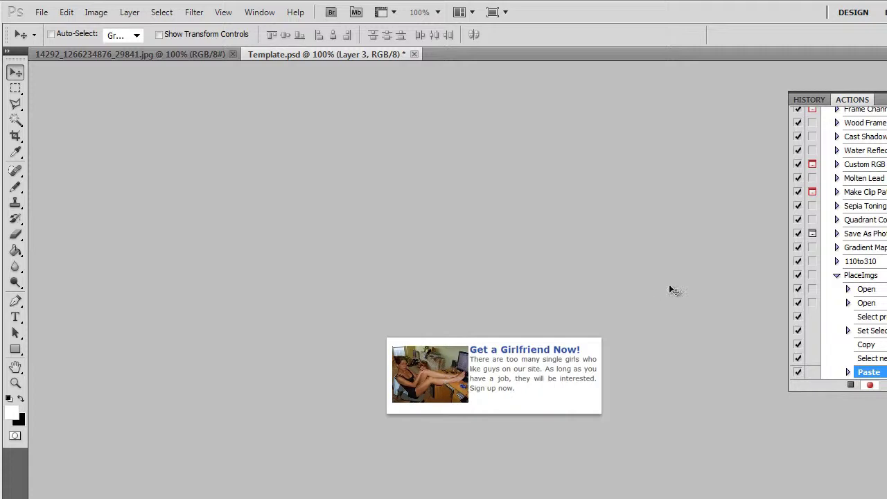
Save the ad as a JPEG copy, accepting the default JPEG Options
click(41, 12)
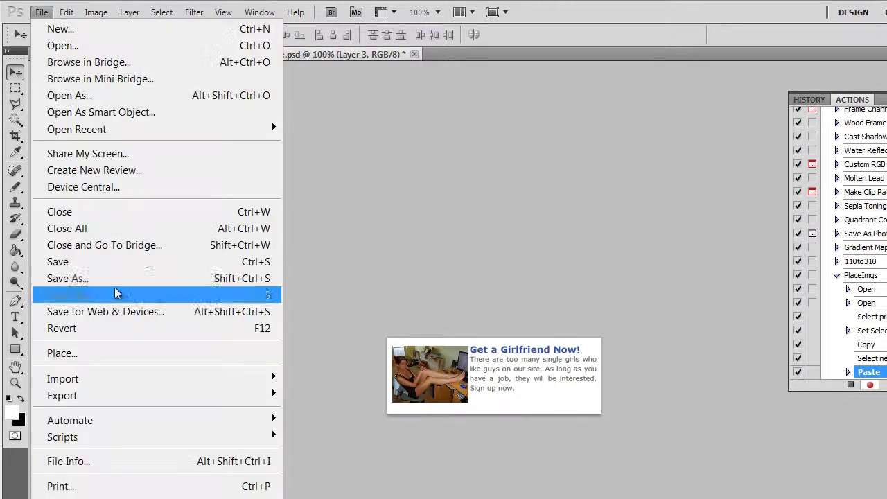
click(105, 283)
click(513, 450)
click(513, 492)
click(503, 428)
drag(504, 428, 400, 425)
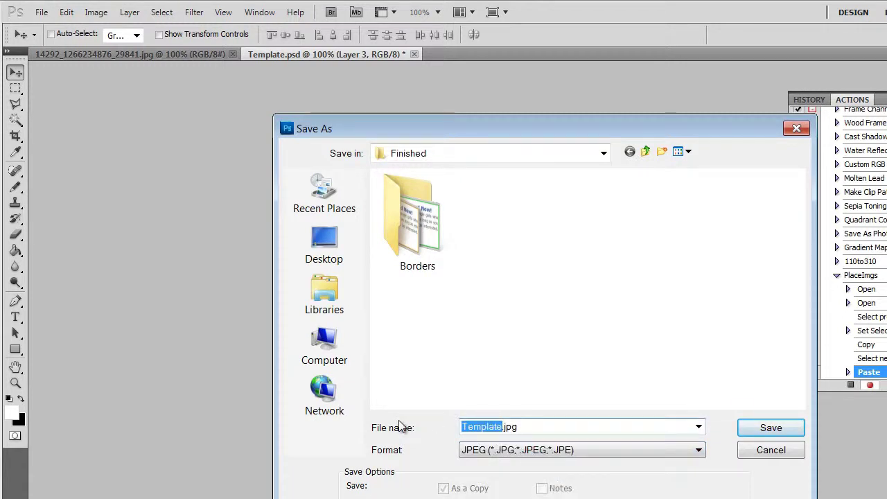
text(Two)
key(Return)
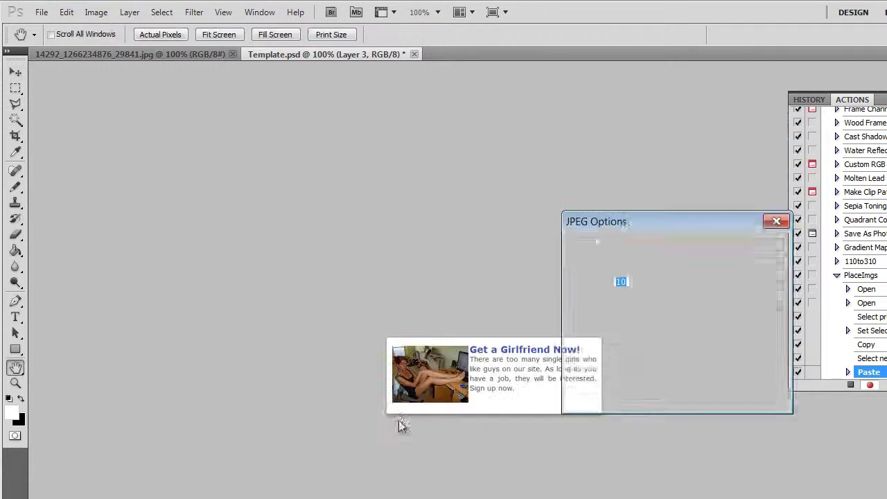
click(771, 248)
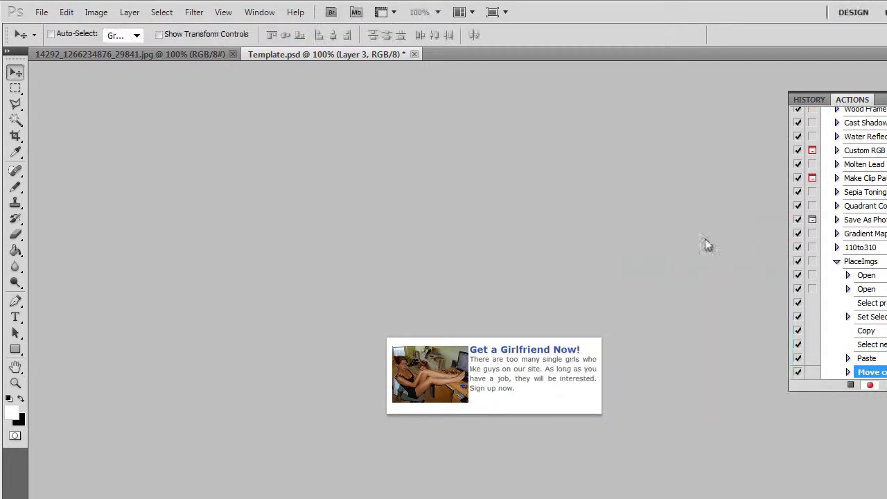
Close Template.psd without saving and close the source photo
click(414, 54)
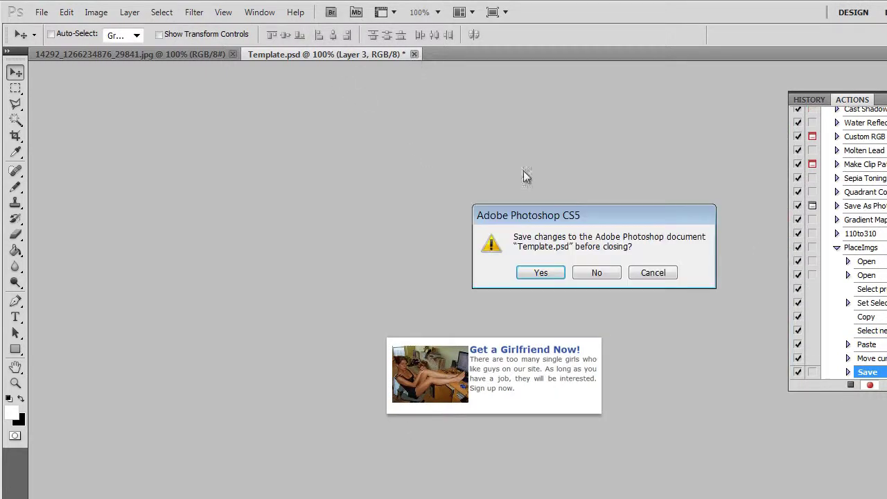
click(597, 272)
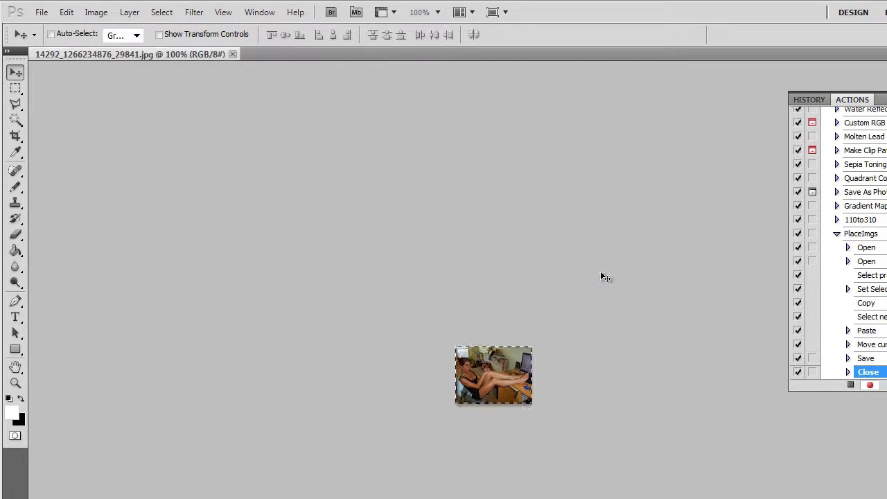
click(233, 55)
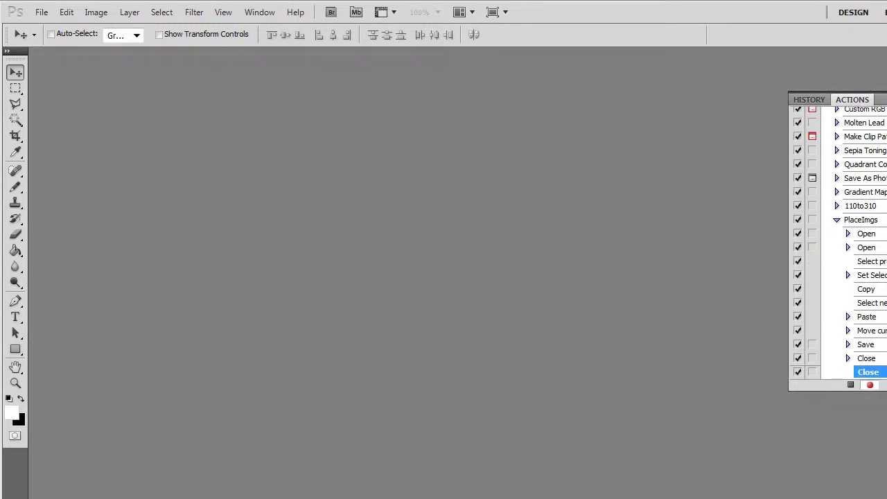
Stop recording and delete the redundant first Open step from PlaceImgs
click(851, 385)
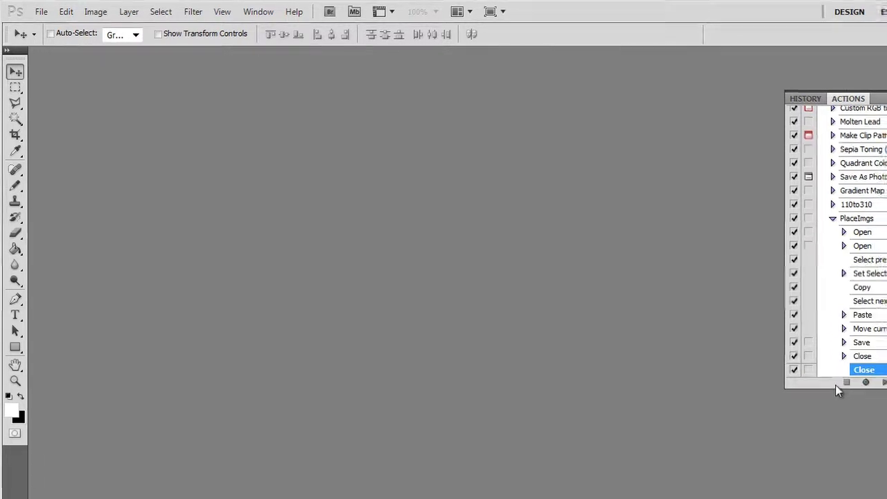
click(856, 231)
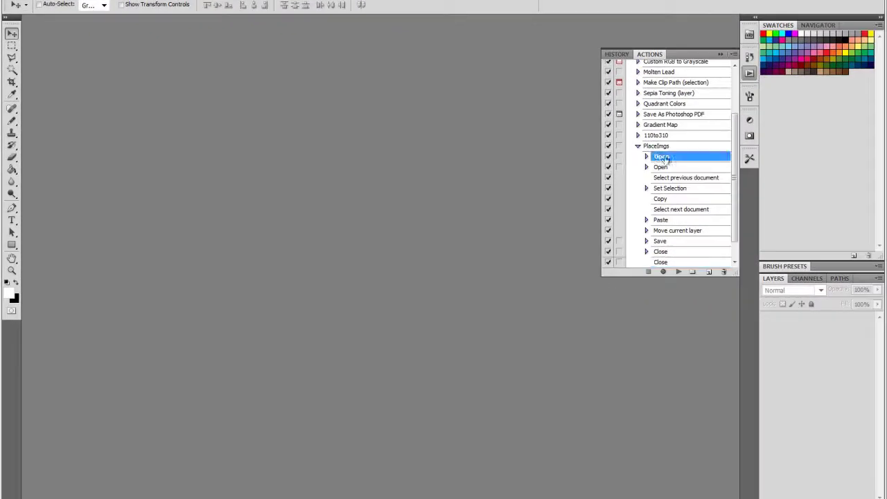
click(725, 272)
click(413, 185)
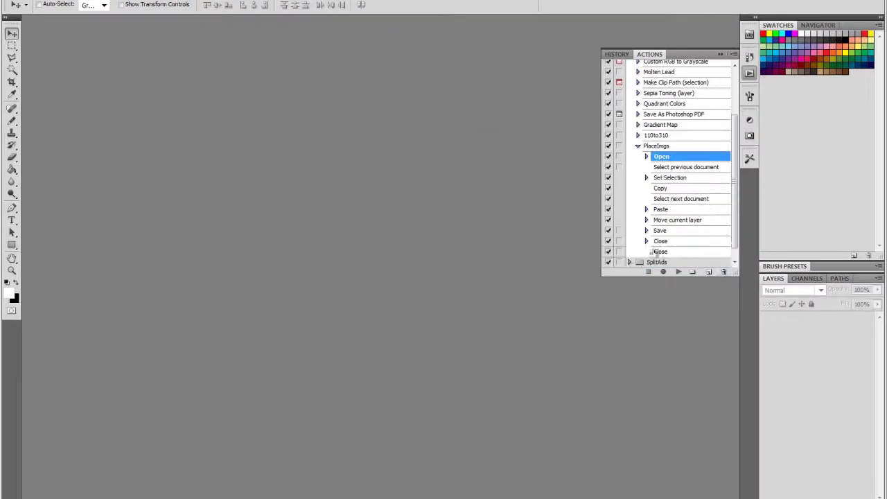
Delete the extra final Close step from PlaceImgs
click(667, 253)
click(725, 272)
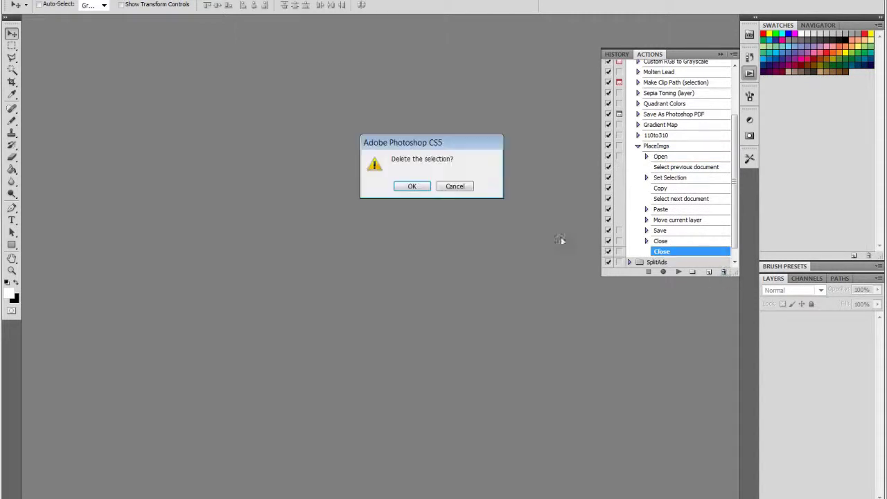
click(412, 187)
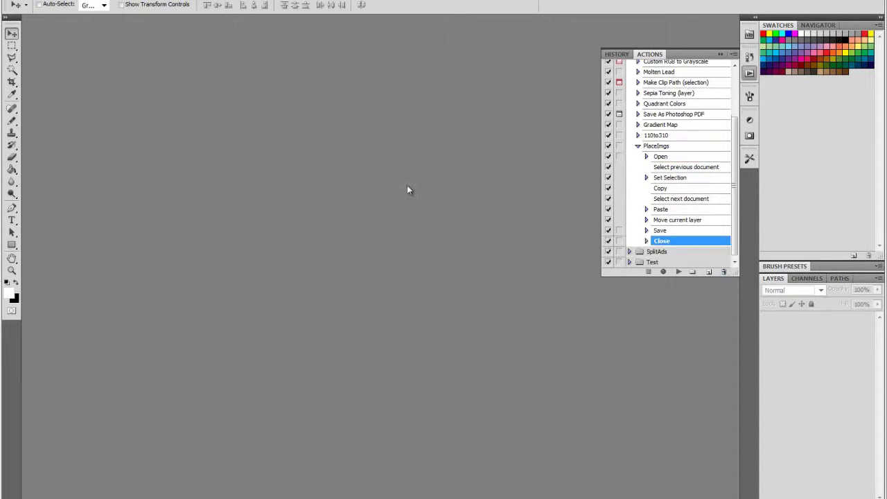
Set up Batch with source folder Photoshop Tutorial 2 and destination folder Finished
click(31, 1)
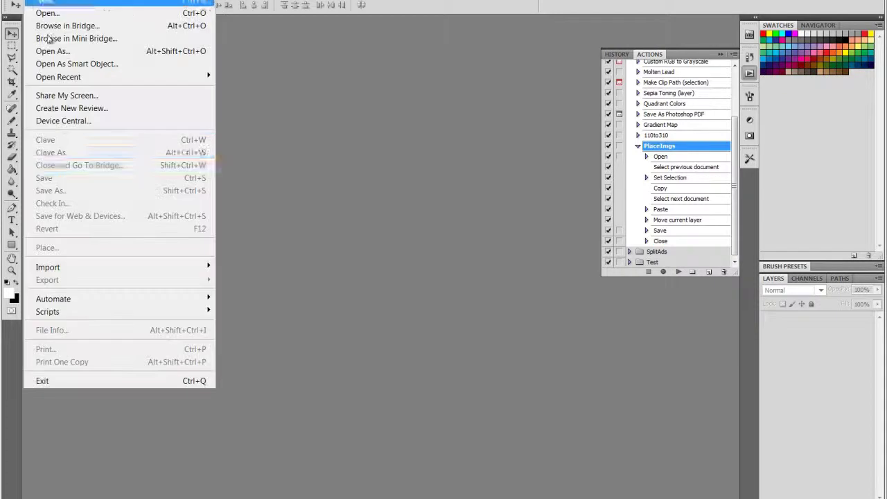
mouse_move(76, 297)
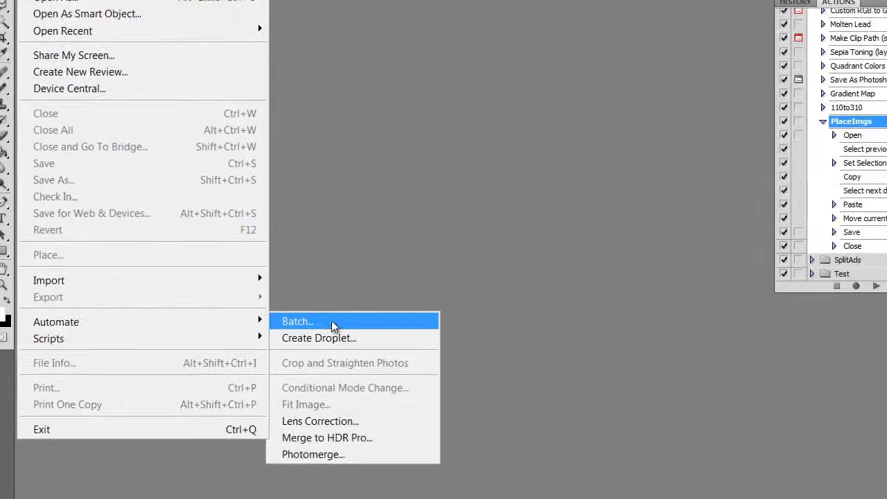
click(334, 320)
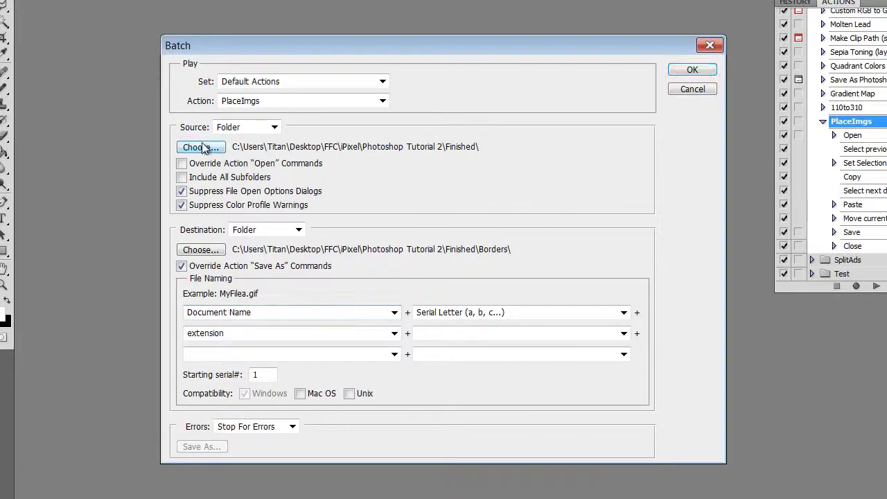
click(201, 147)
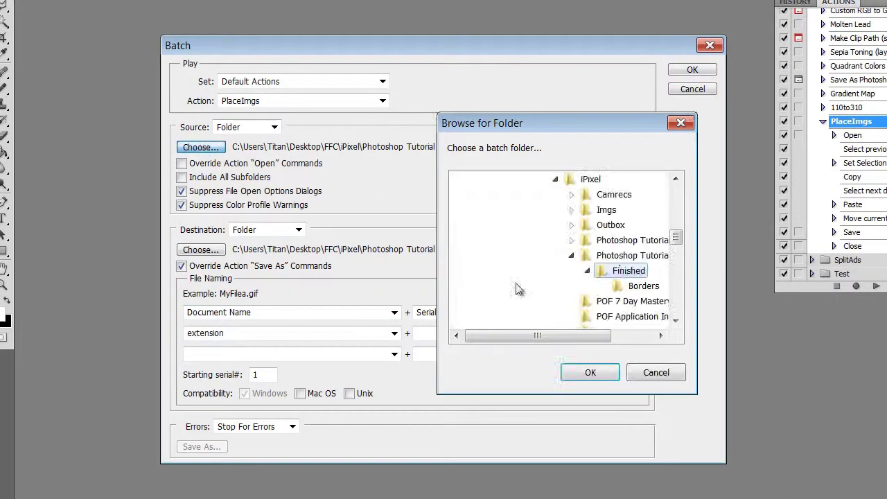
click(624, 256)
click(590, 373)
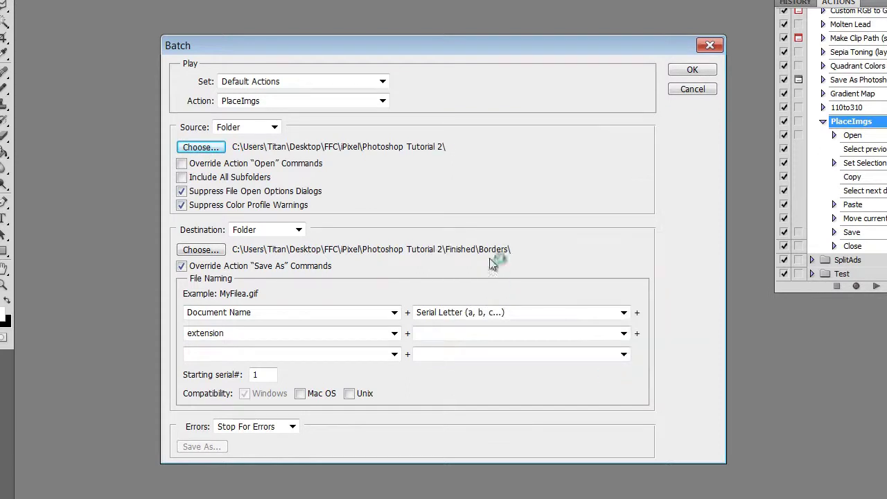
click(201, 249)
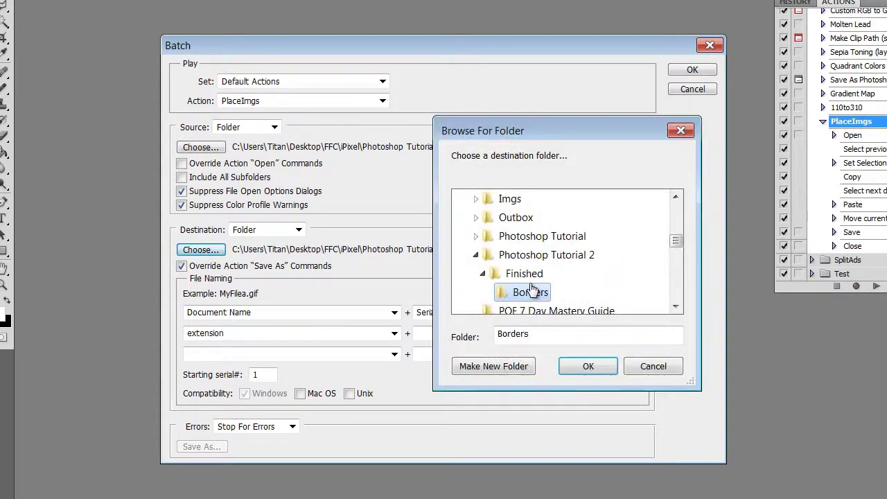
click(525, 274)
click(600, 373)
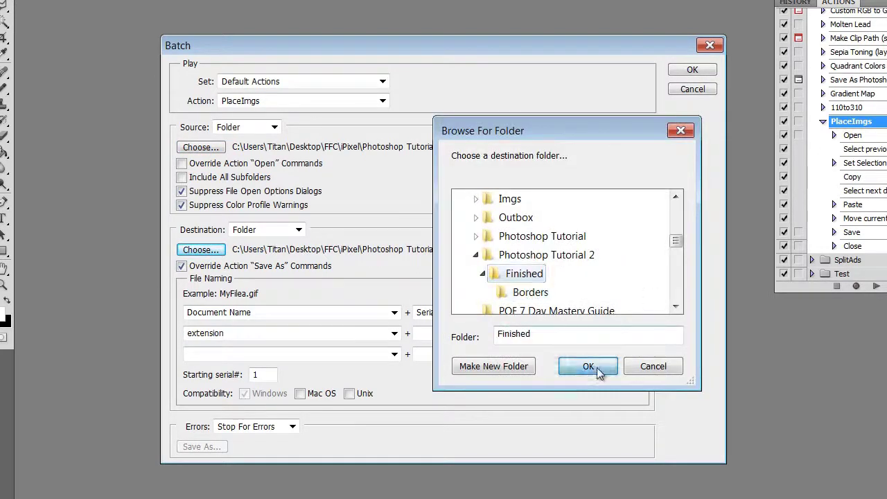
Name outputs 4 Digit Serial Number plus extension and run the batch
click(394, 314)
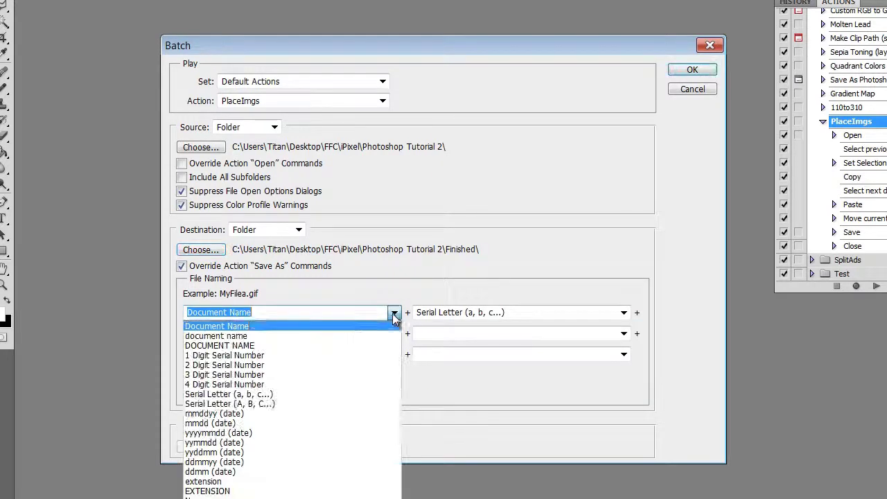
click(362, 384)
click(623, 313)
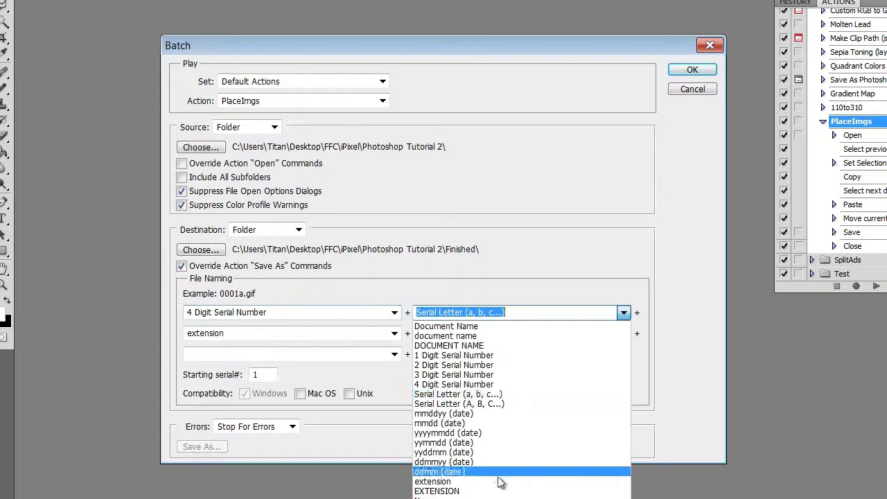
click(488, 483)
click(396, 335)
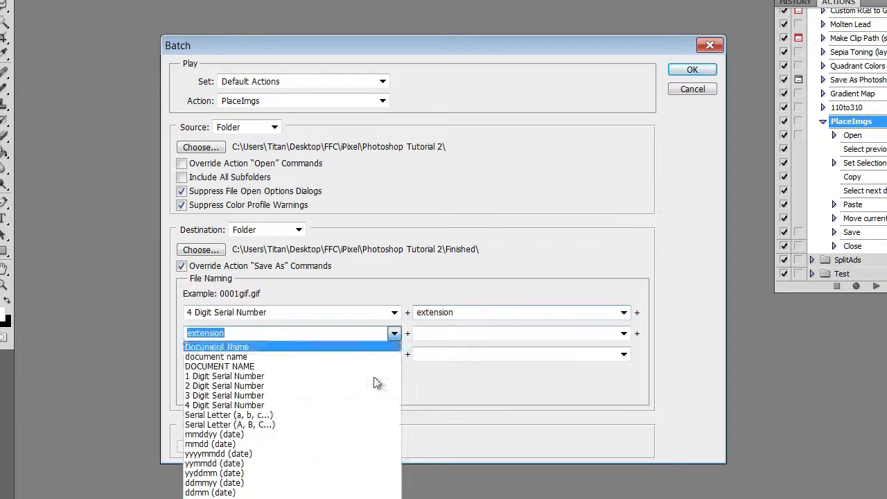
click(394, 333)
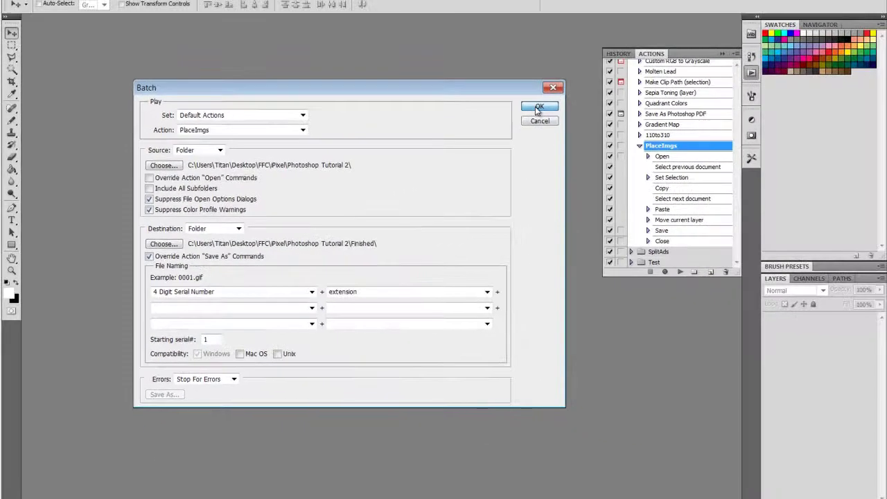
click(538, 108)
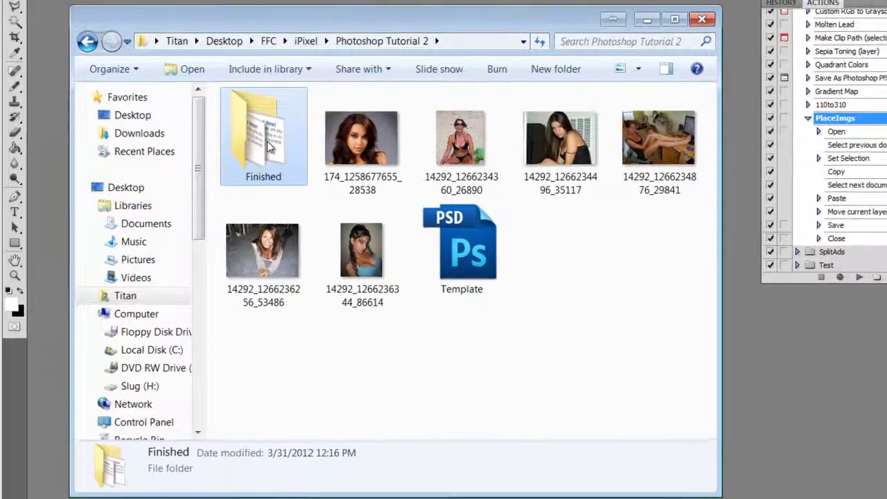
Open the six generated ads, 0001 through 0006, from the Finished folder
double_click(215, 170)
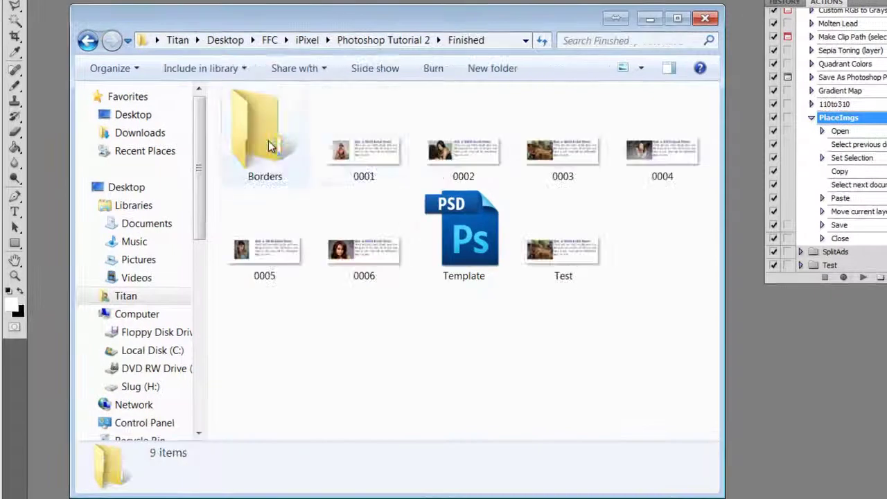
click(381, 158)
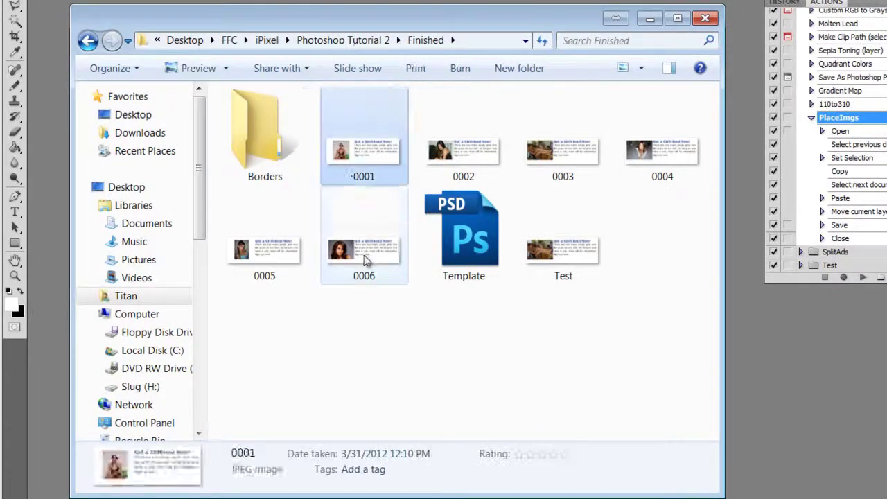
shift+click(366, 258)
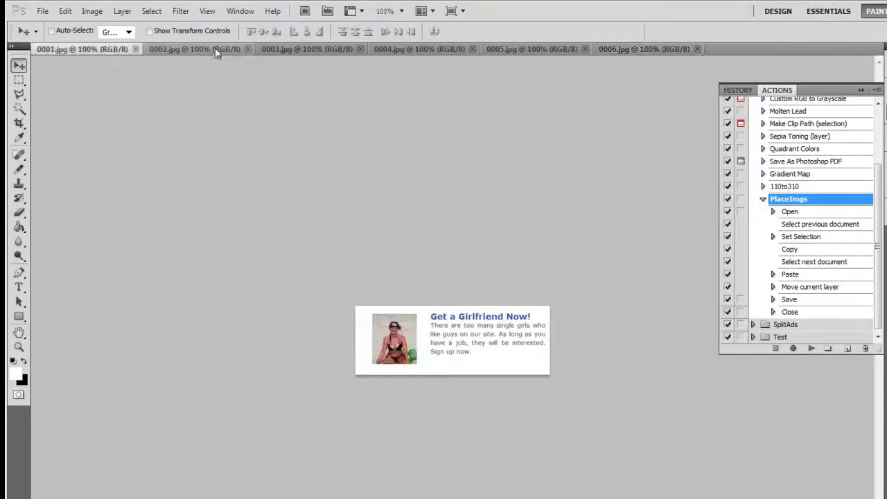
Review ads 0002 through 0006, then close all six ad documents with Ctrl+W
click(217, 51)
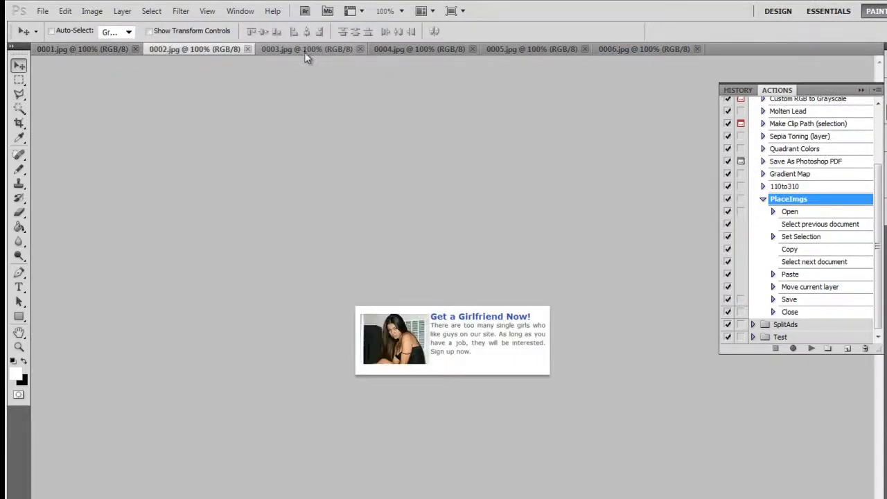
click(315, 50)
click(422, 50)
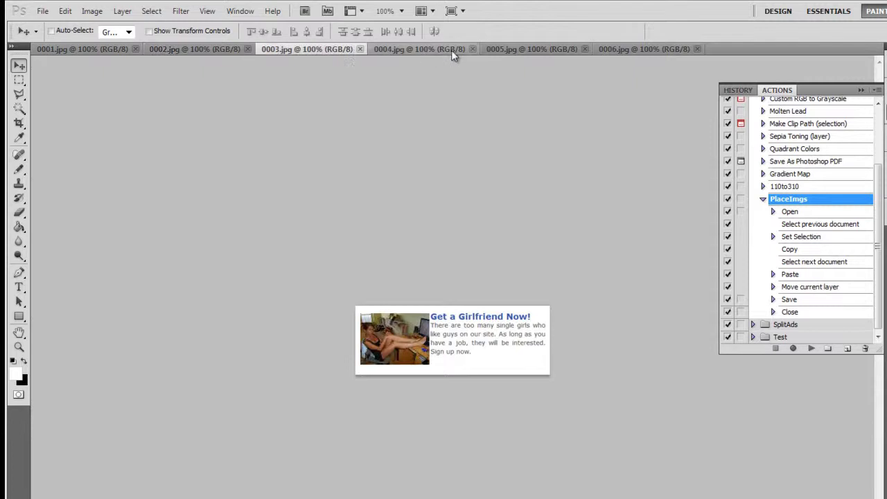
click(532, 50)
click(649, 50)
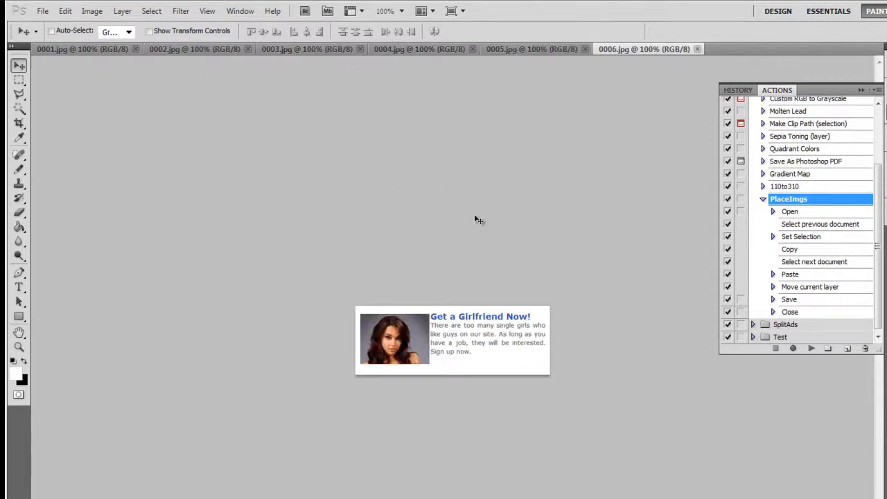
key(ctrl+w)
key(ctrl+w)
key(ctrl+w)
key(ctrl+w)
key(ctrl+w)
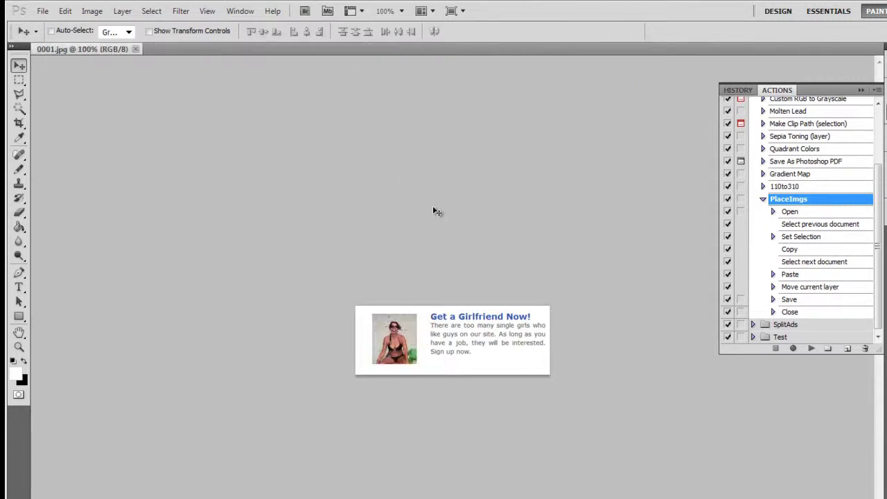
key(ctrl+w)
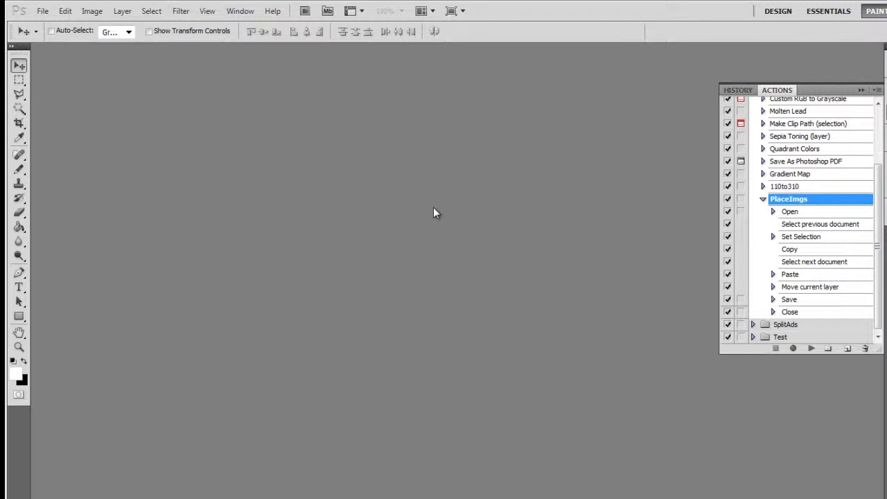
Create a new action named AddBorderVariation and start recording it
click(848, 350)
text(Add)
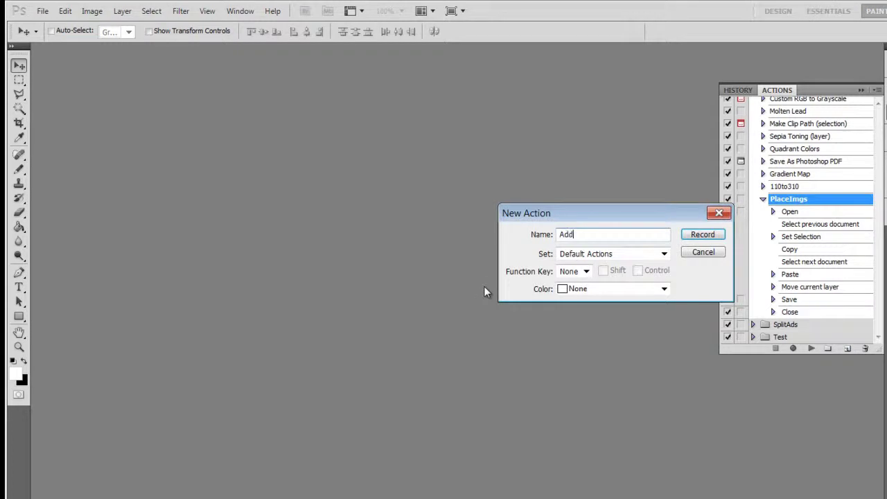
text(BorderVart)
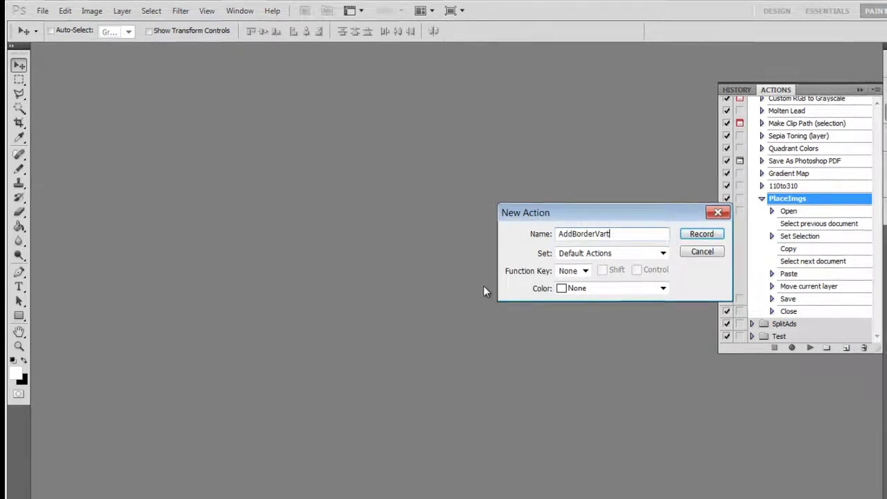
key(BackSpace)
text(iation)
key(Return)
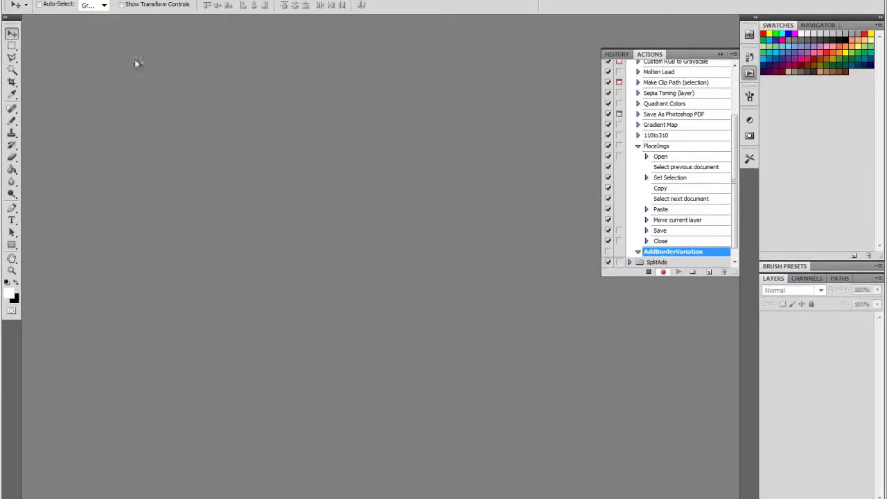
Open 0001.jpg and duplicate its Background layer as Background copy
key(alt+f)
key(Down)
key(Up)
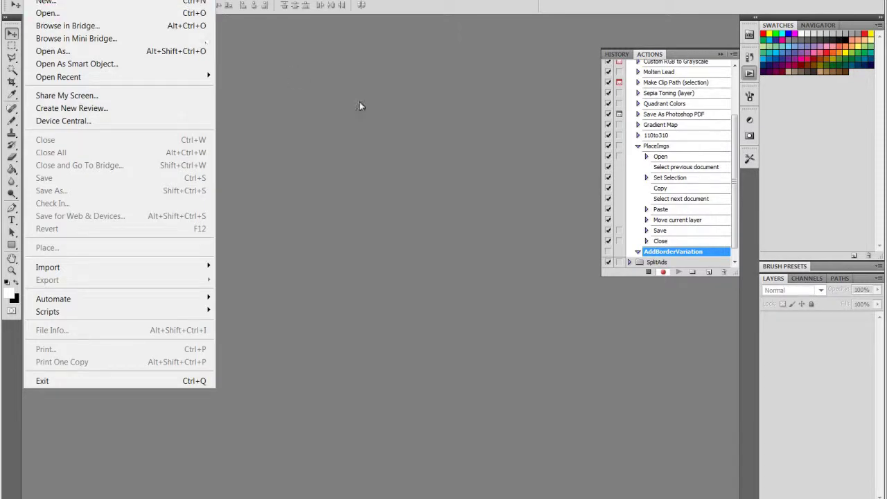
key(Return)
double_click(399, 167)
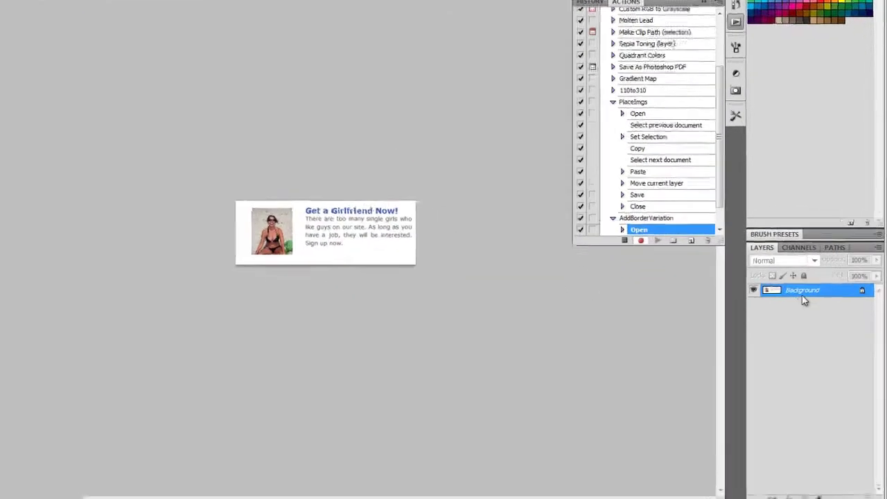
right_click(807, 322)
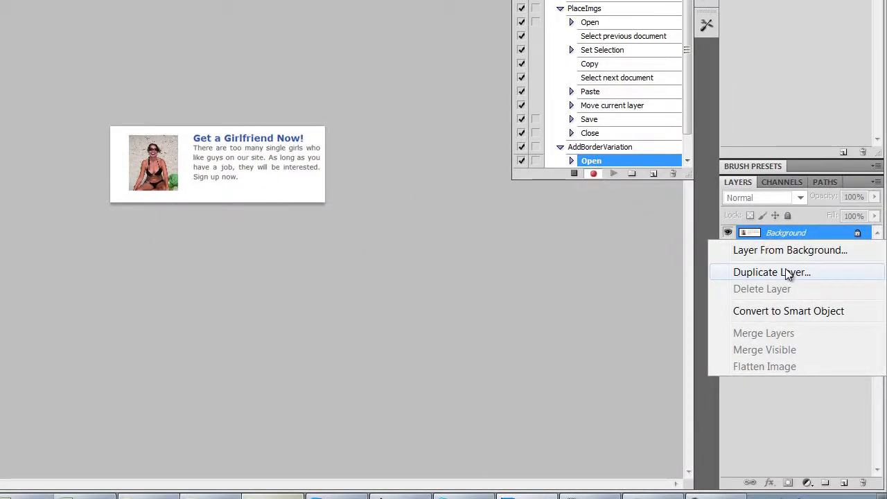
click(788, 274)
click(394, 276)
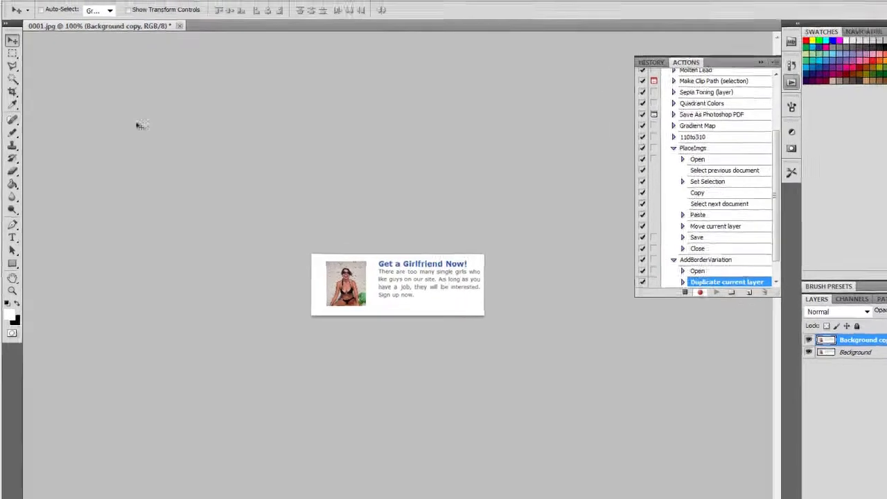
Stroke the ad with a 4 px medium blue border
click(65, 11)
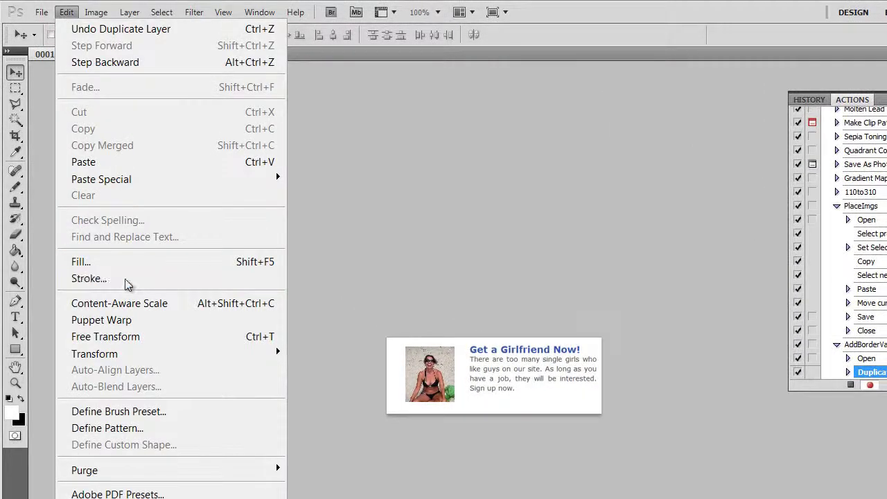
click(90, 278)
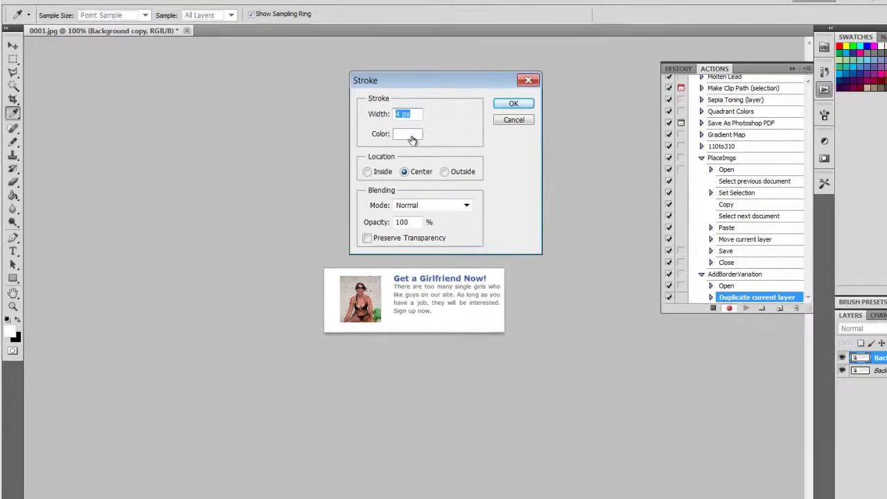
click(486, 176)
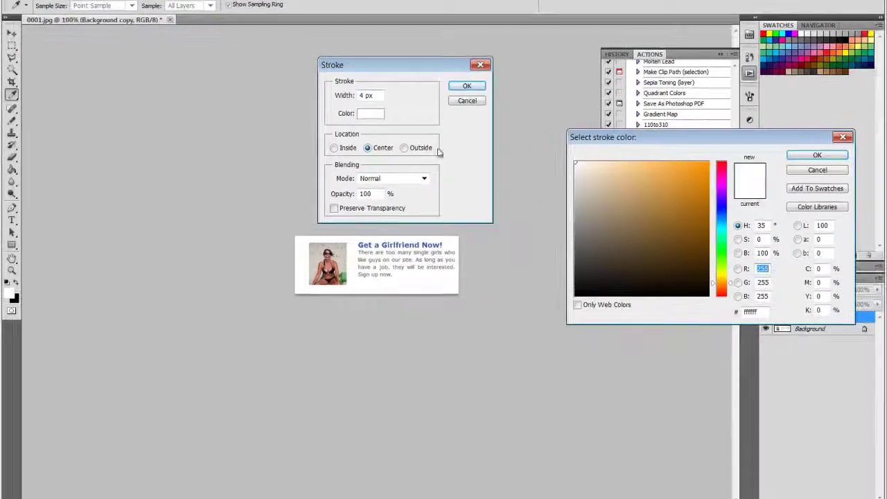
click(726, 214)
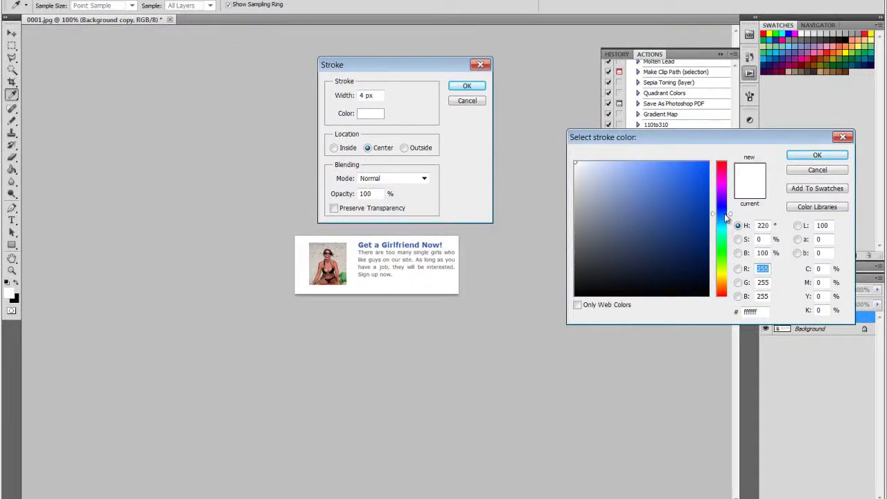
drag(679, 184, 681, 187)
click(819, 155)
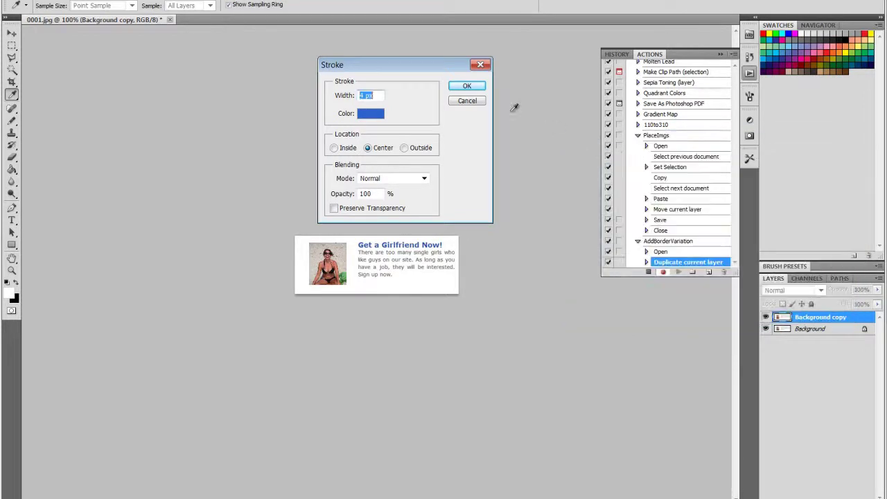
click(466, 85)
Save the blue-bordered ad as JPEG 0001.jpg in the Borders folder
click(31, 0)
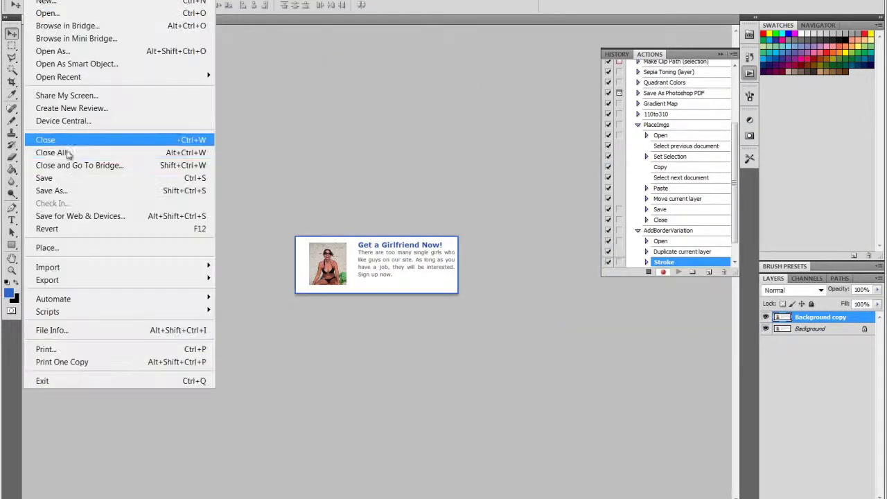
click(70, 190)
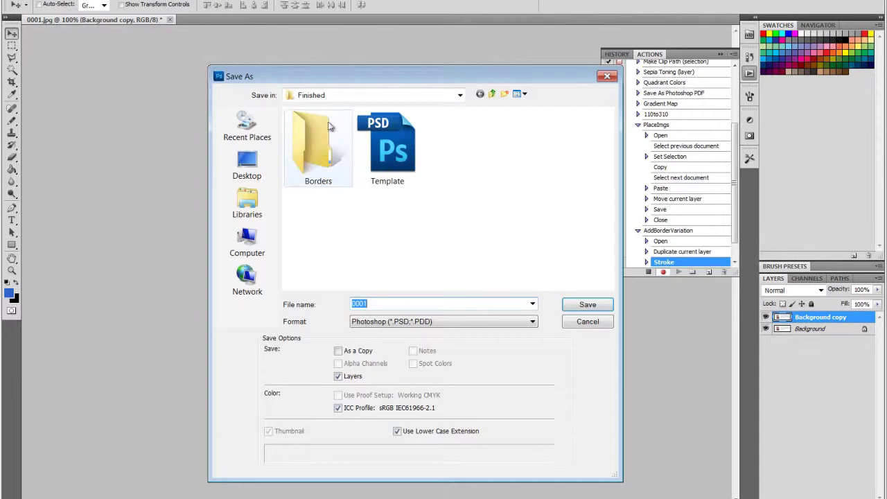
double_click(313, 147)
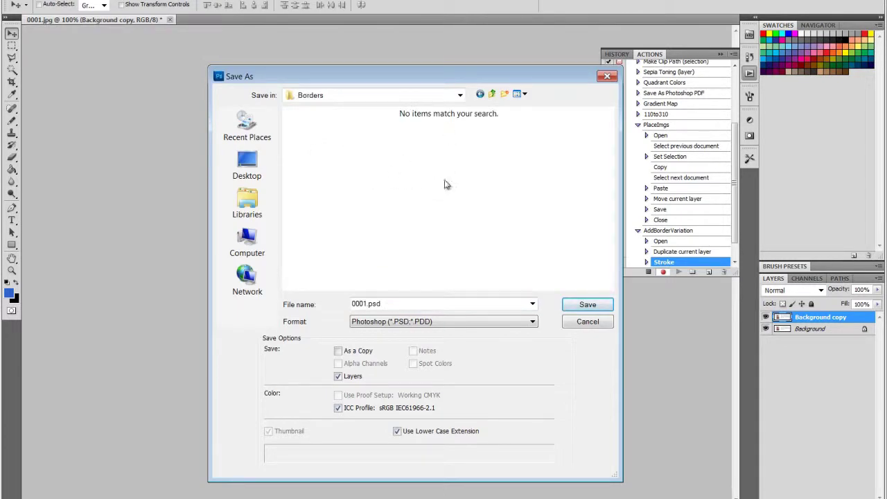
click(436, 322)
click(388, 393)
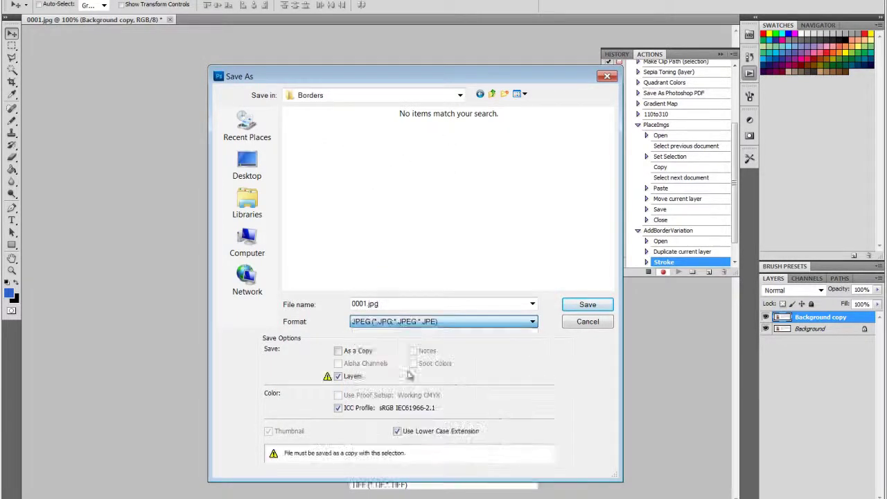
click(593, 306)
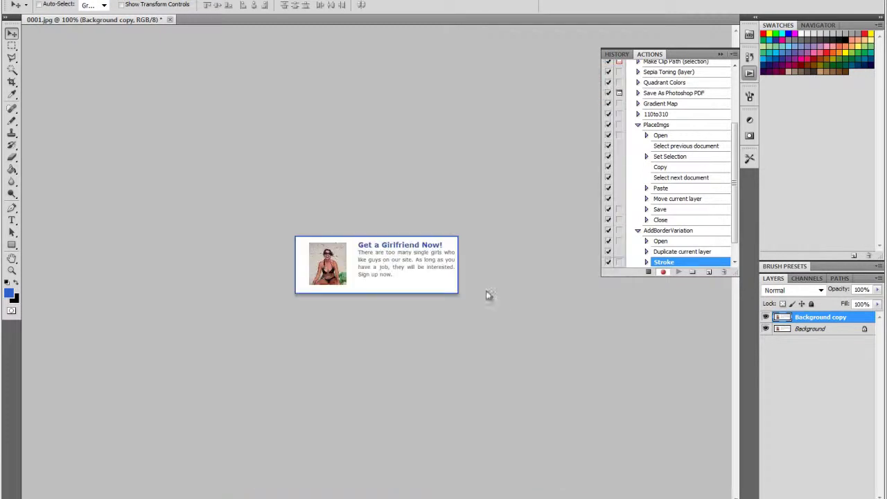
click(576, 167)
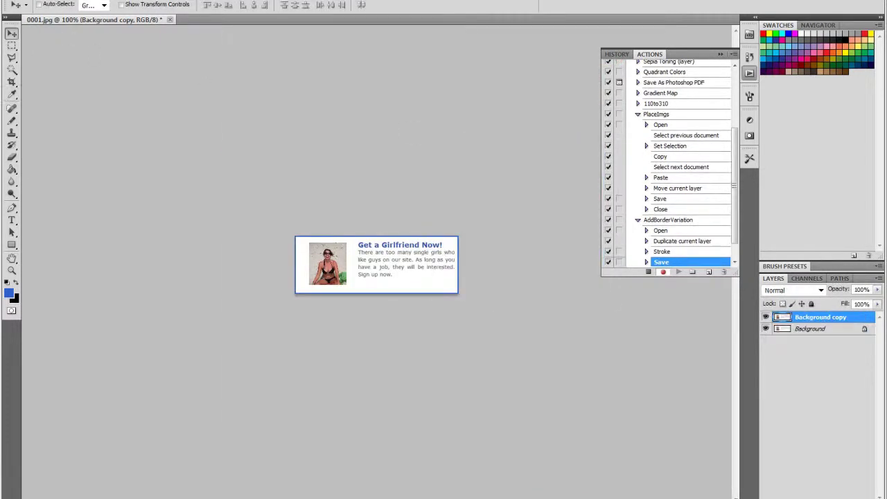
Change the stroke colour to green and apply a green border to the ad
click(372, 115)
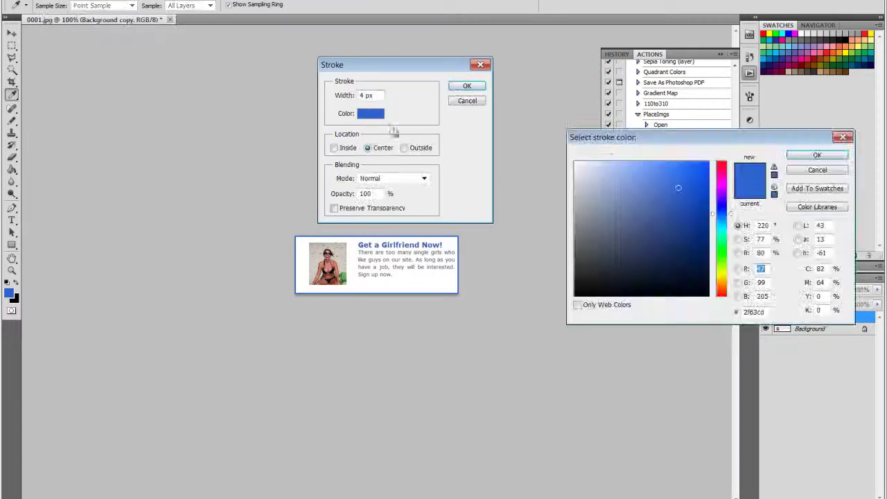
click(725, 252)
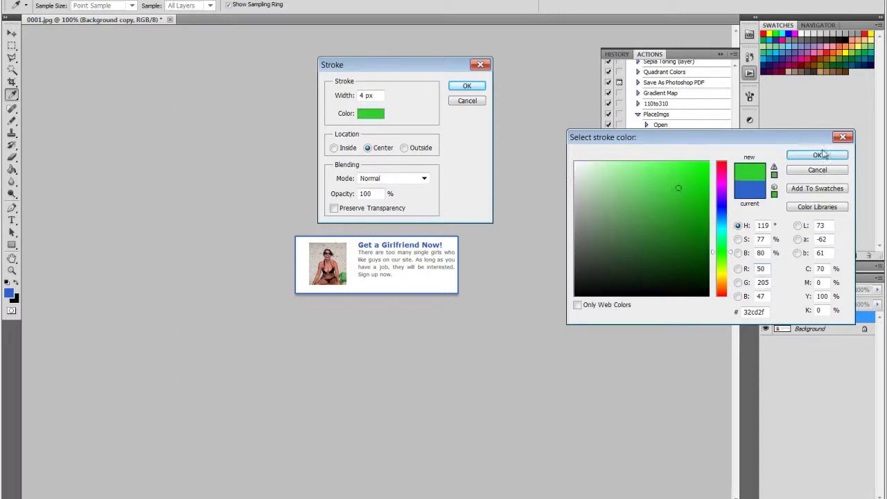
click(817, 155)
click(467, 85)
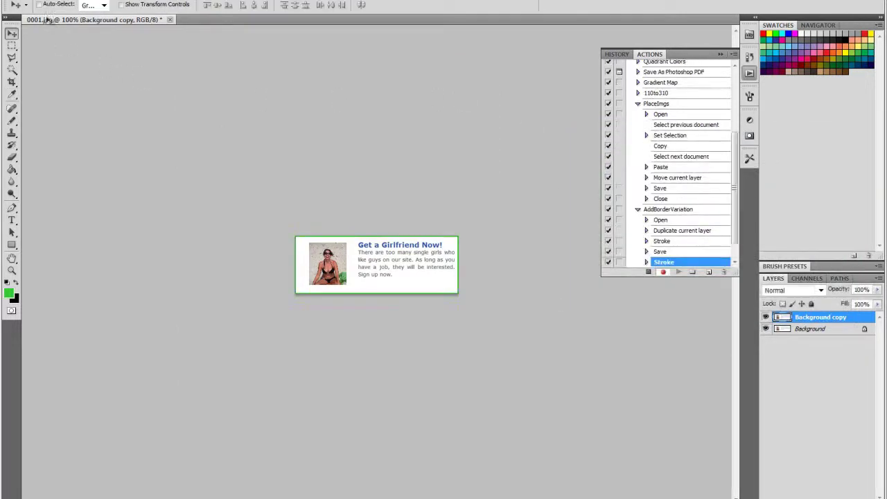
Save the green-bordered ad as JPEG 0001.jpg
key(alt+f)
key(a)
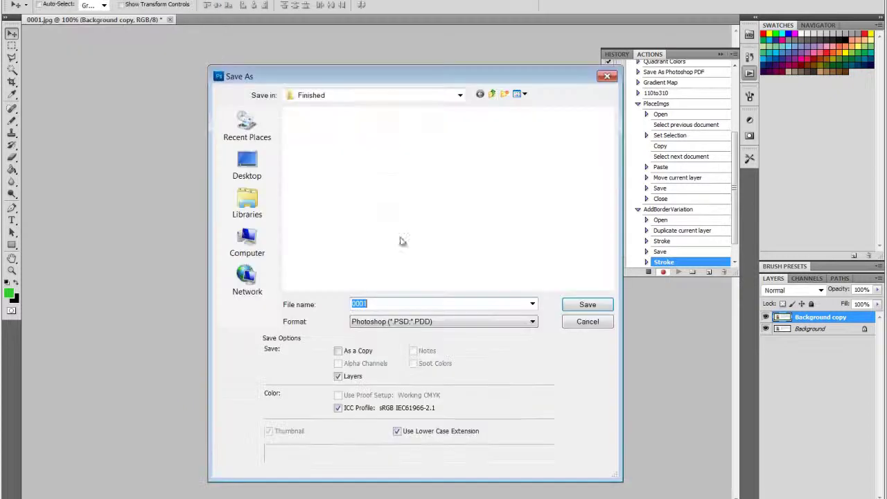
click(388, 321)
click(388, 390)
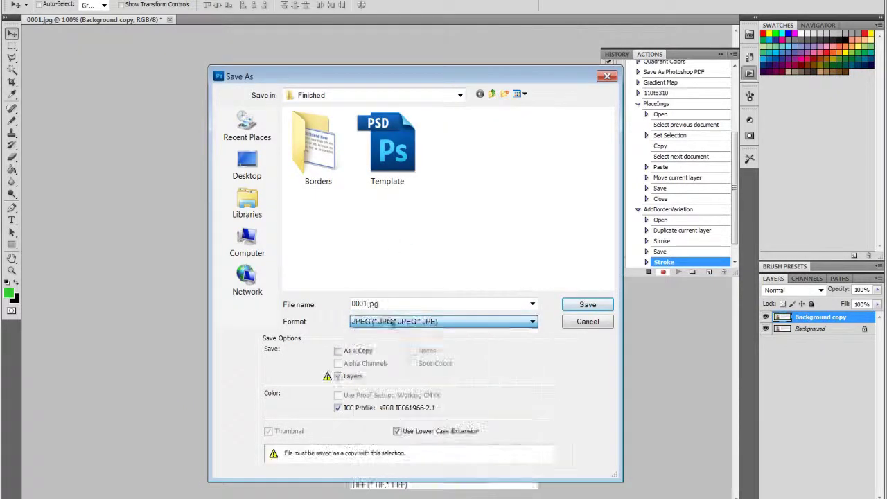
click(385, 303)
click(367, 304)
key(Return)
key(Return)
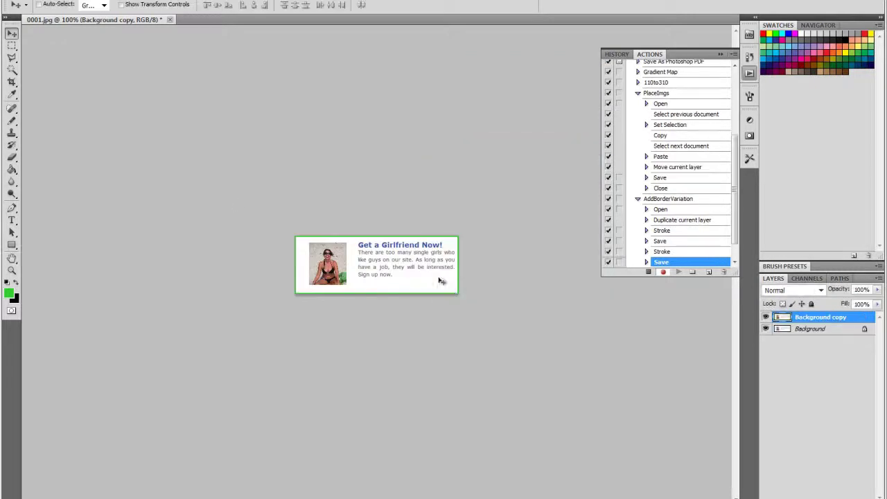
Add another 4 px stroke to the ad, this time in orange
key(alt+e)
click(76, 190)
click(371, 114)
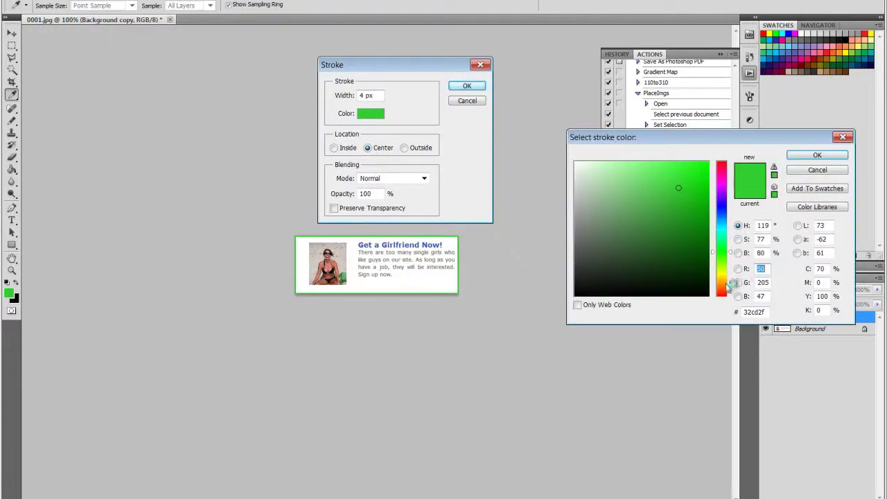
click(725, 282)
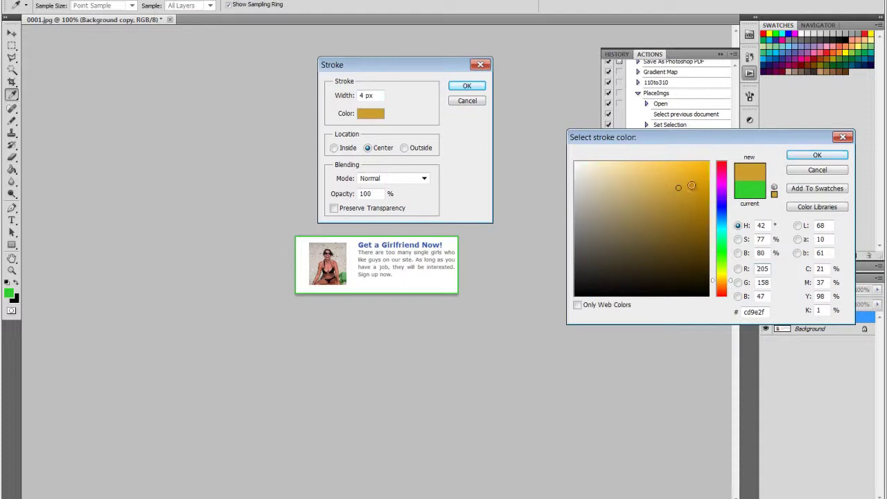
click(725, 284)
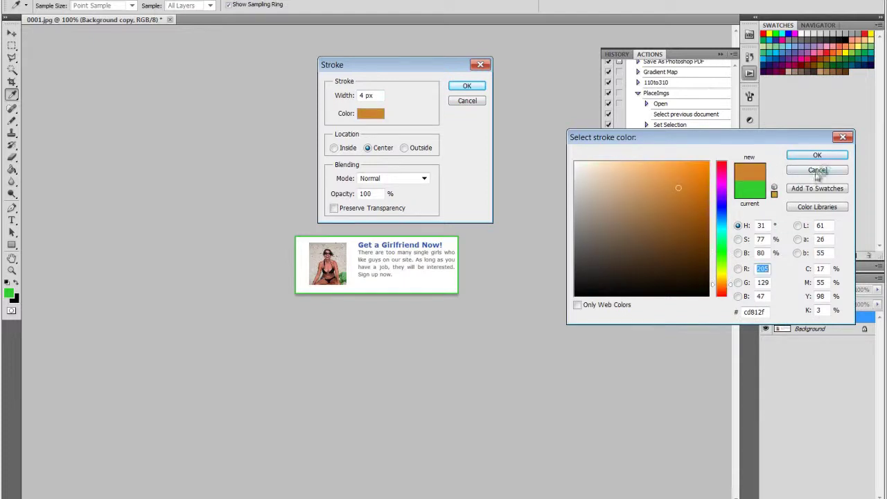
click(802, 154)
click(466, 86)
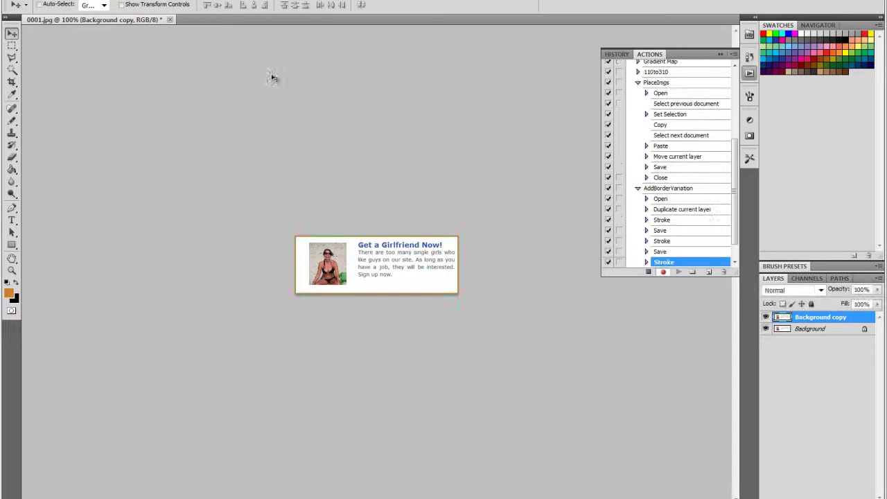
Save the orange-bordered ad as JPEG 0001.jpg, accepting the quality options
click(25, 2)
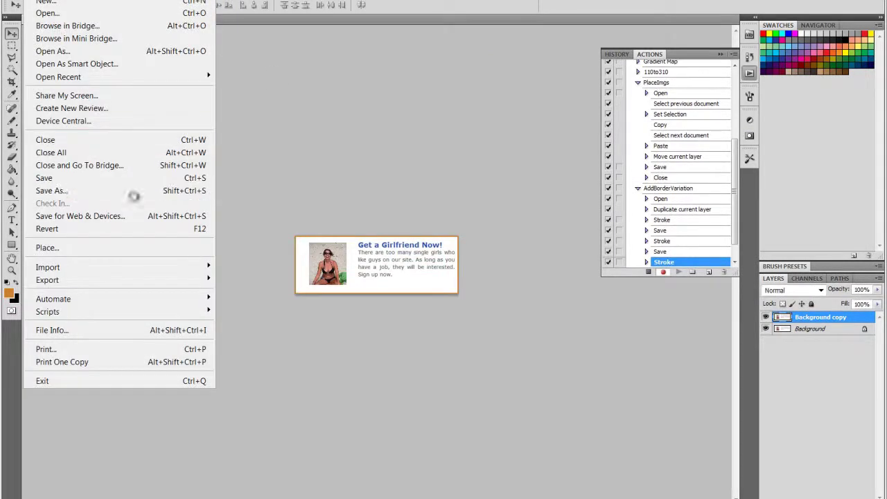
key(shift+ctrl+s)
click(423, 322)
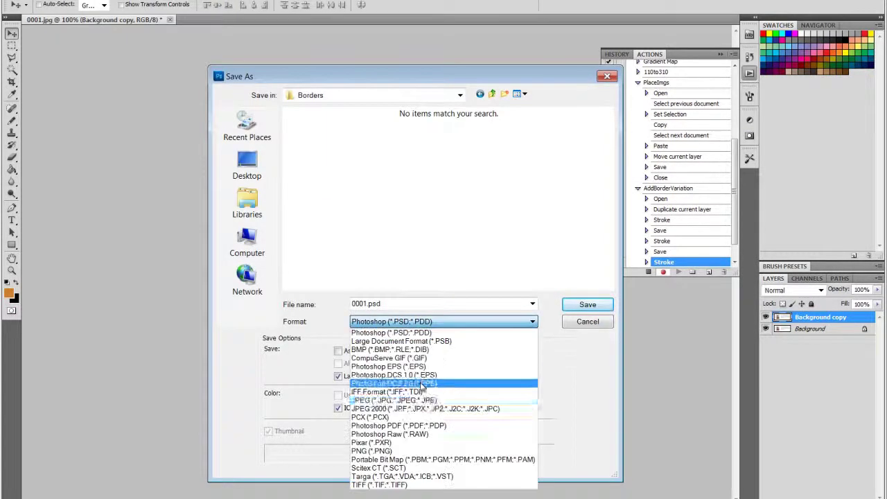
click(419, 402)
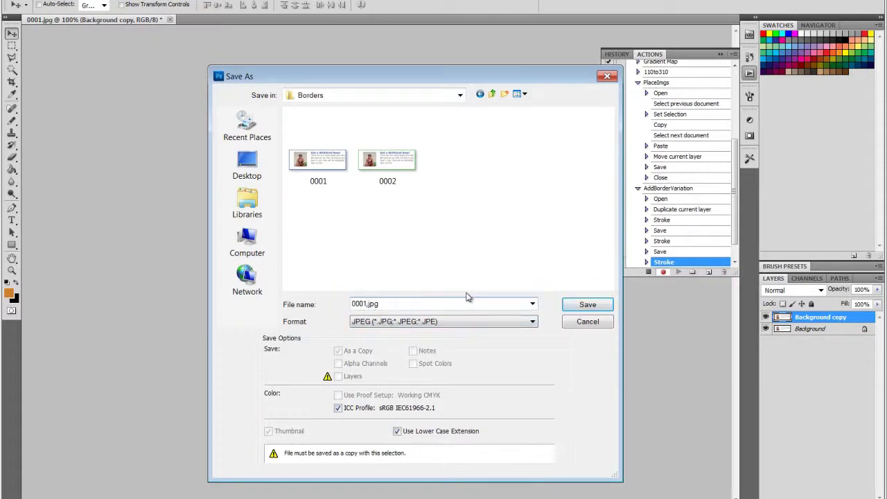
key(Return)
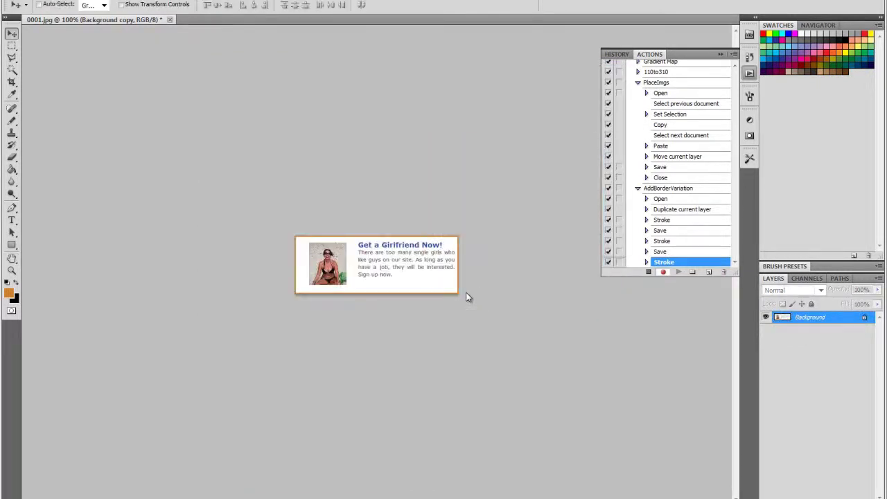
key(Return)
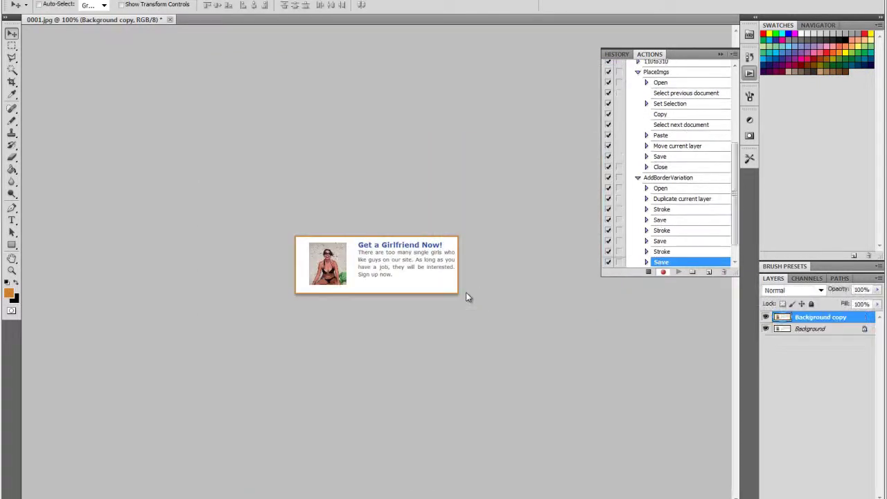
Close the ad without saving and stop recording the action
click(170, 19)
click(455, 186)
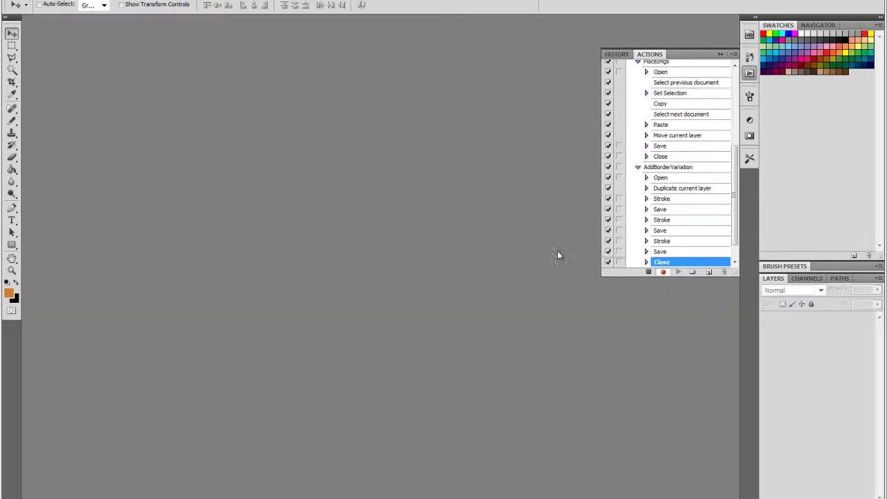
click(649, 272)
Delete the Open and Close steps from AddBorderVariation
click(679, 178)
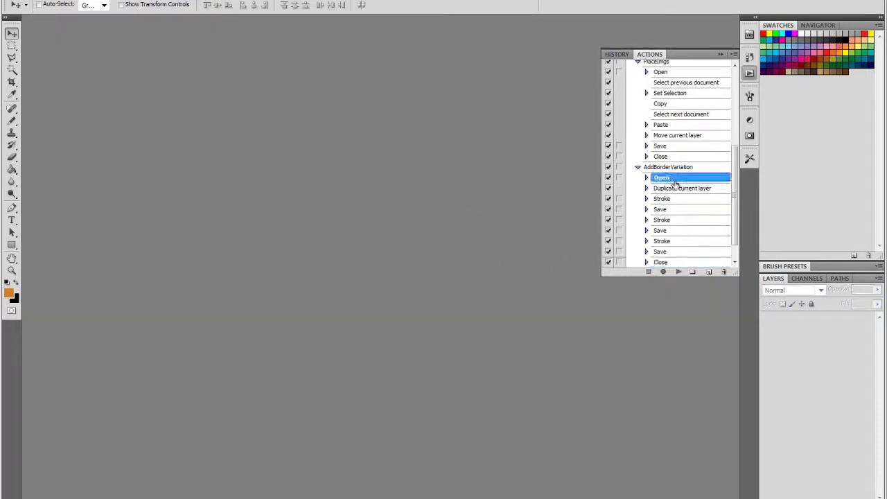
click(724, 272)
click(412, 186)
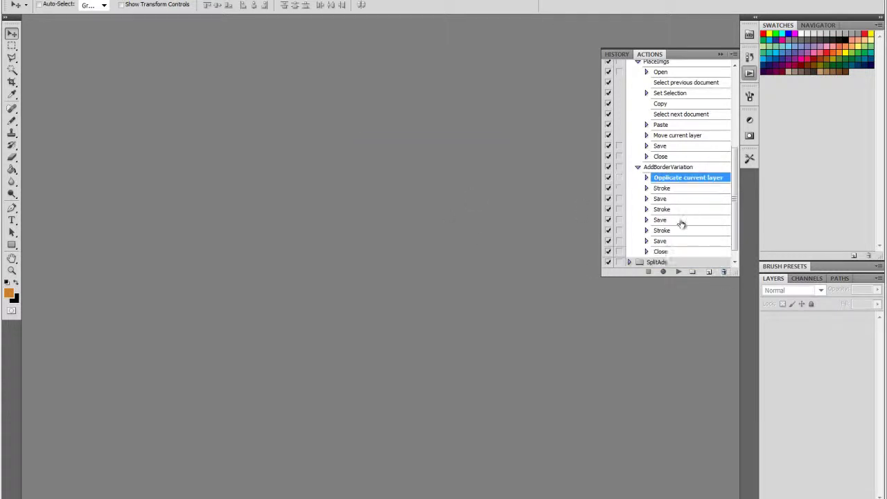
click(670, 254)
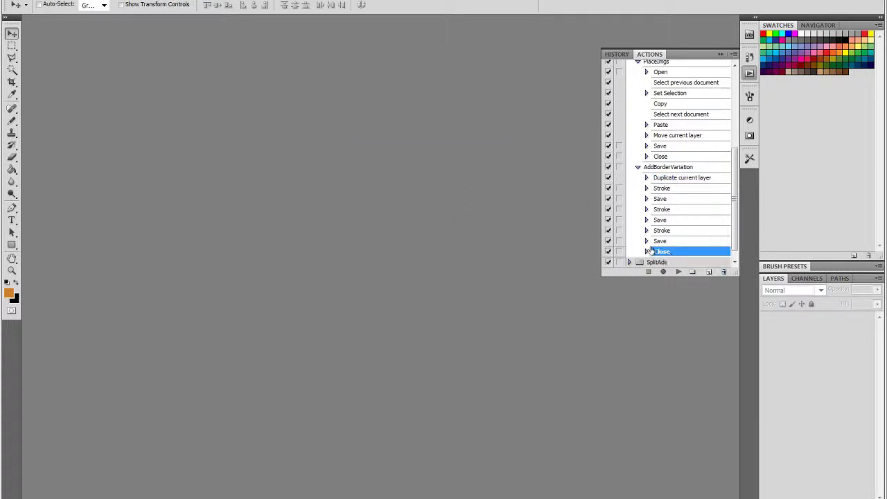
click(724, 272)
click(412, 186)
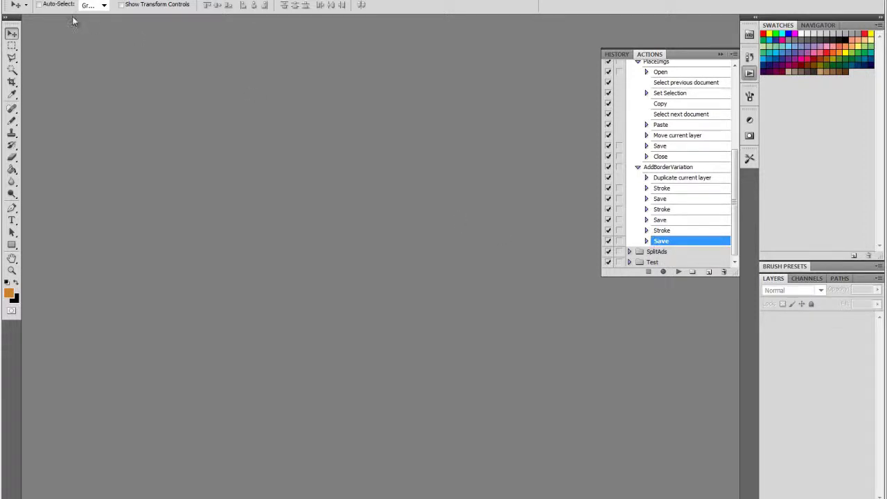
Open the Automate > Batch dialog and set the Finished folder as the source
key(alt+f)
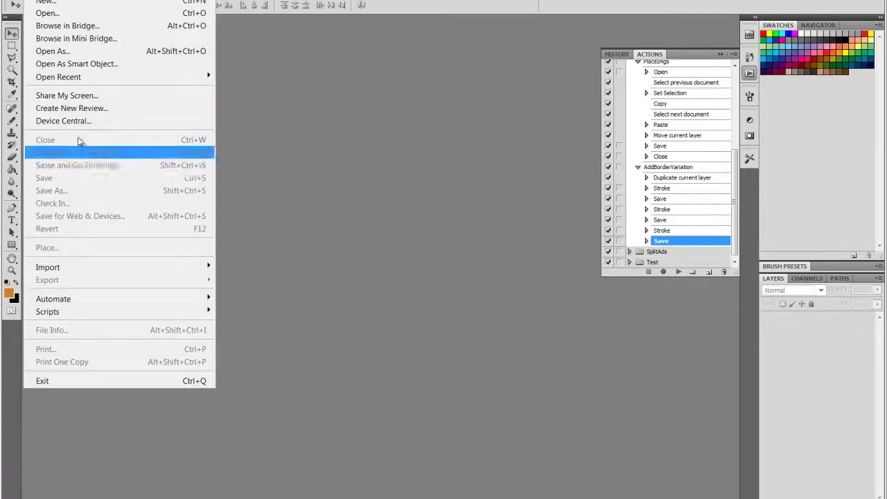
mouse_move(106, 303)
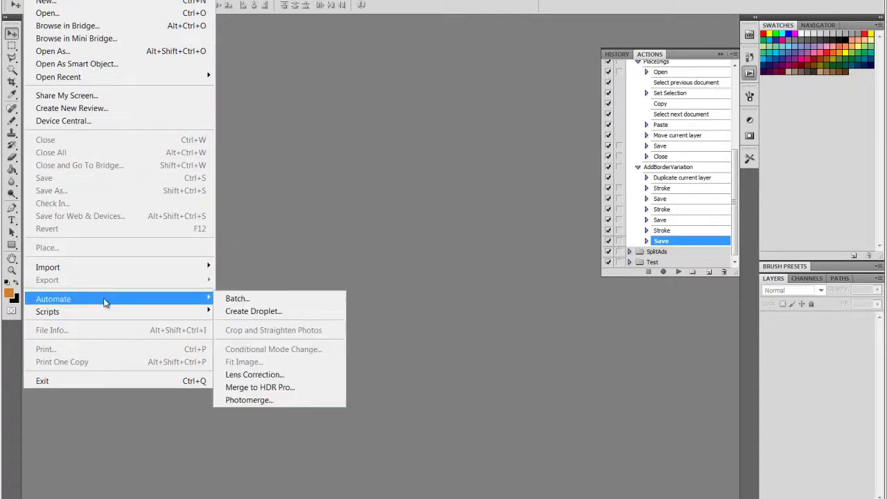
click(270, 299)
click(163, 165)
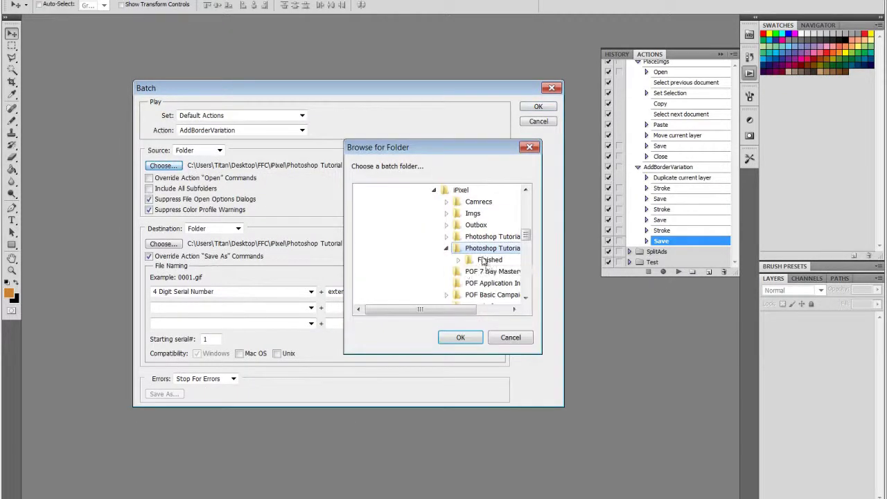
click(489, 262)
click(460, 337)
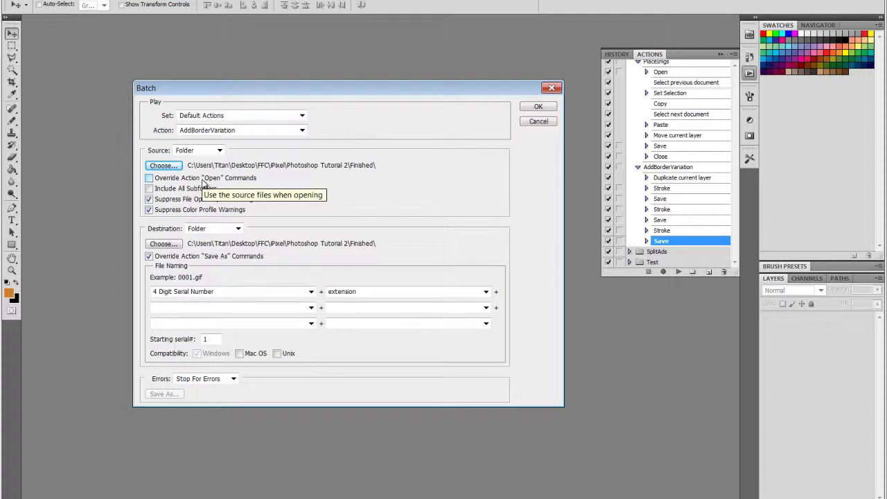
Set the Borders folder under Finished as the batch destination
click(171, 246)
click(411, 290)
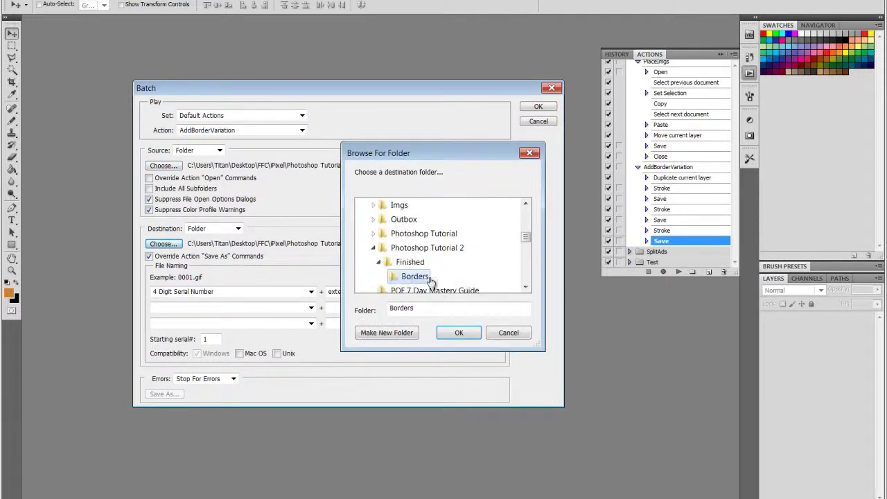
click(459, 333)
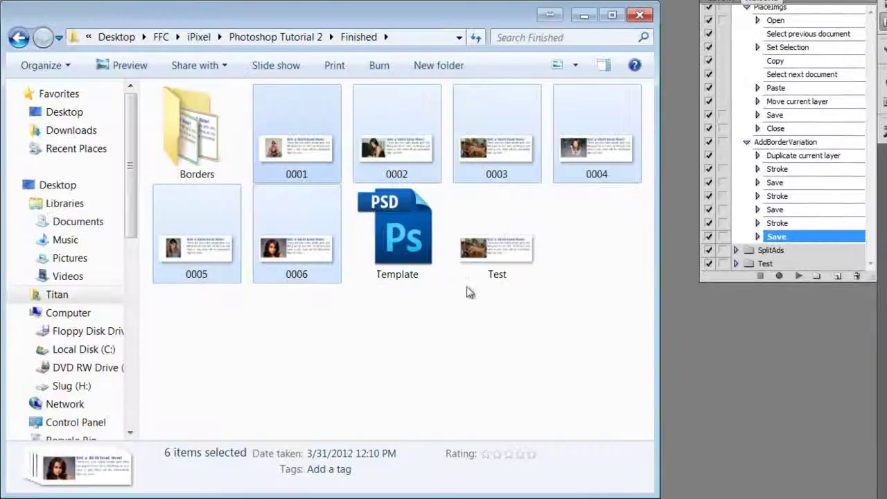
Open the Borders folder and delete the old test images 0001, 0002 and 0003
double_click(198, 132)
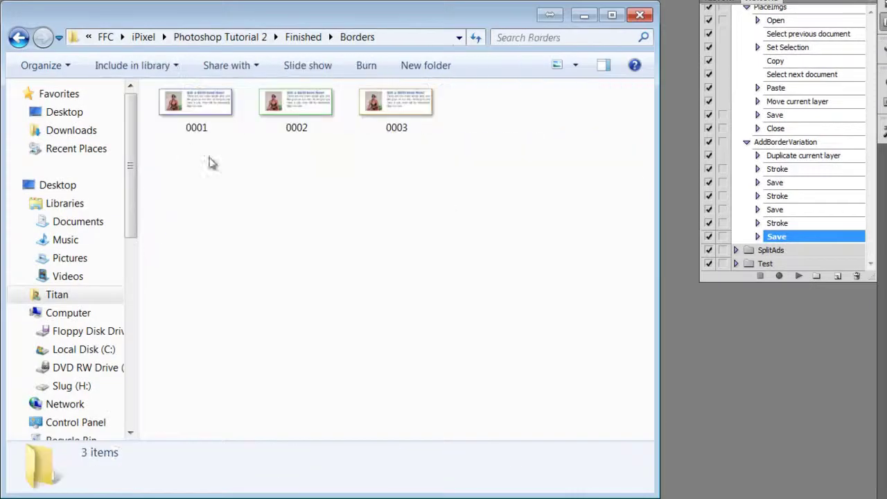
drag(508, 197, 193, 90)
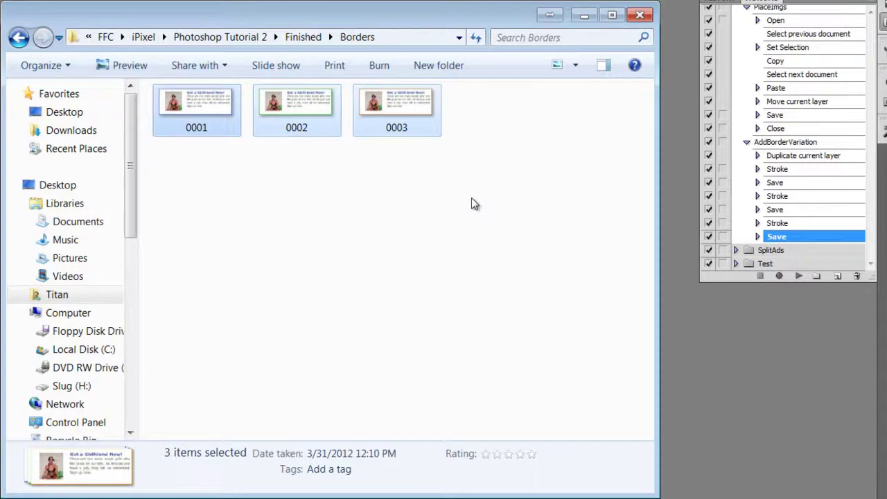
key(Delete)
key(Return)
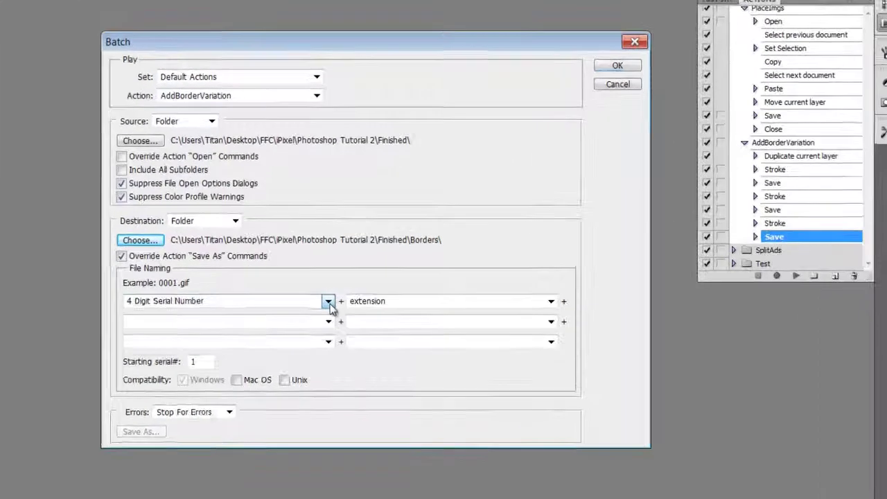
Name batch outputs as Document Name + serial letter (a, b, c) + extension
click(312, 291)
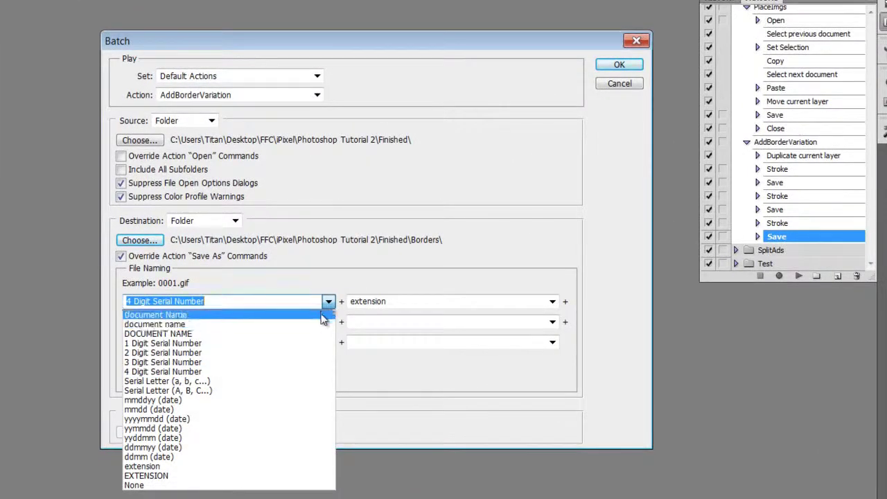
click(322, 316)
key(Tab)
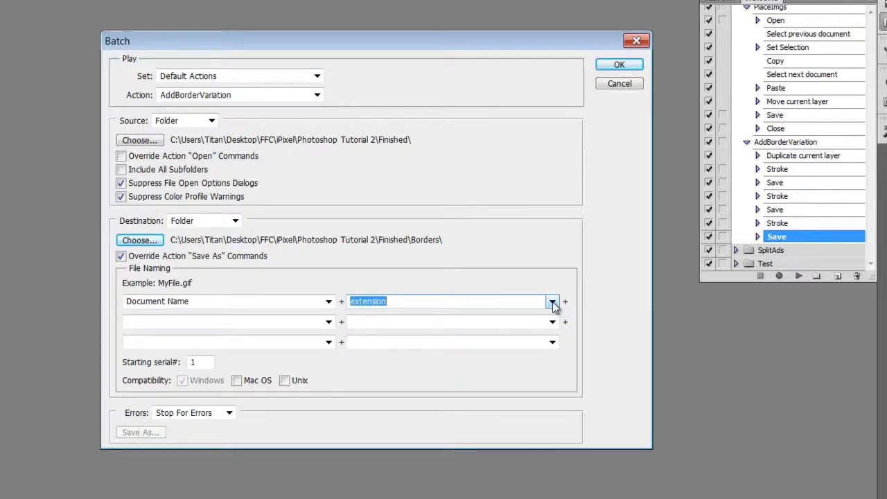
click(552, 303)
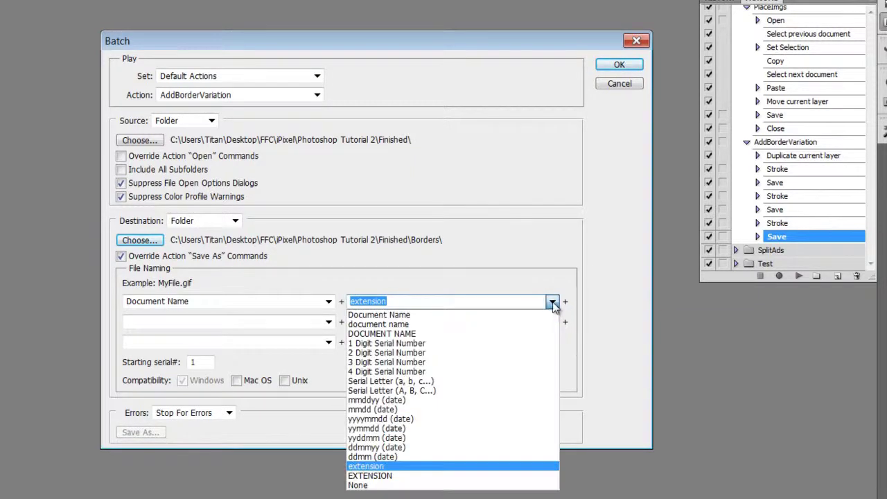
click(527, 382)
click(329, 322)
click(298, 486)
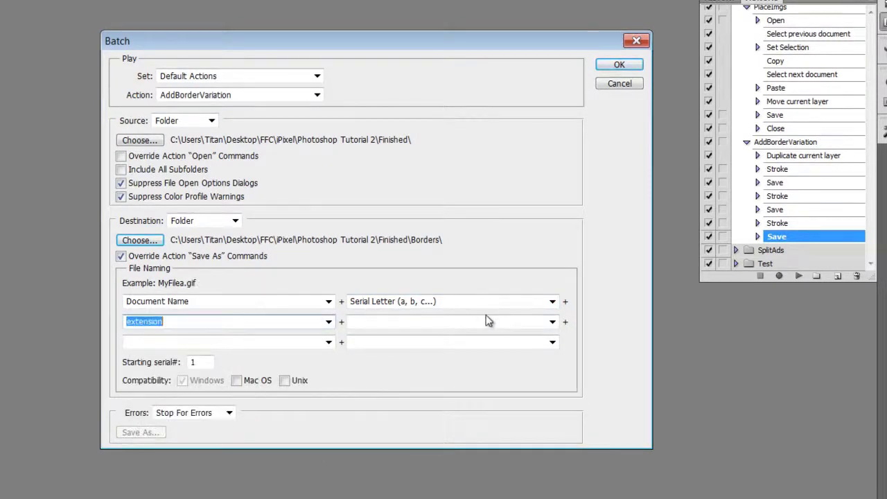
Run the batch, then view the results in Borders and select 0003c
click(621, 66)
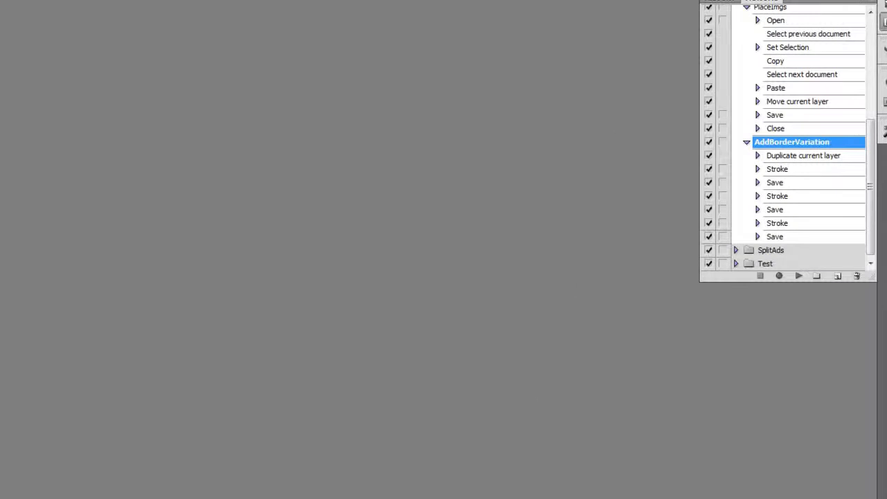
click(449, 496)
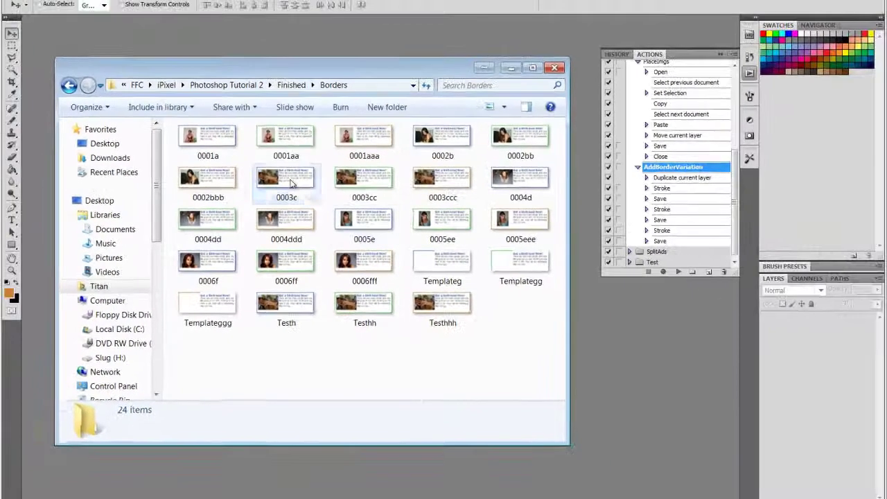
click(296, 163)
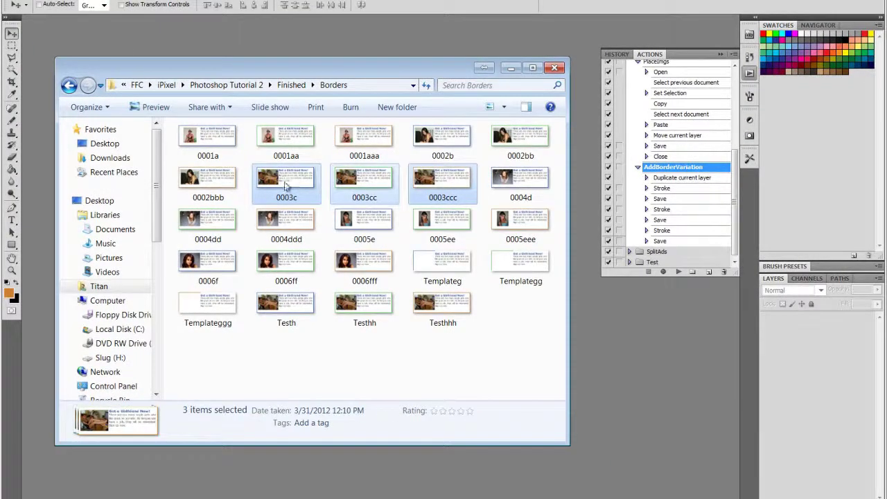
Open 0003c, 0003cc and 0003ccc in Photoshop and compare their green and blue borders
drag(290, 184, 262, 42)
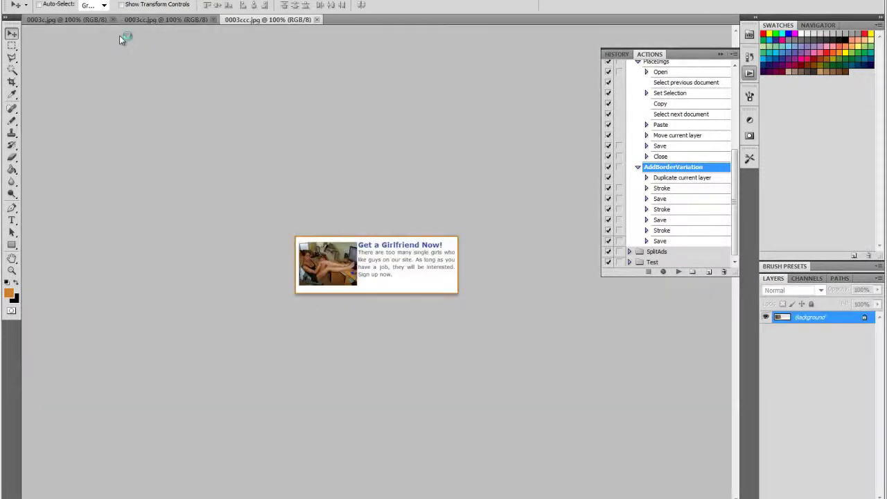
click(164, 20)
click(72, 21)
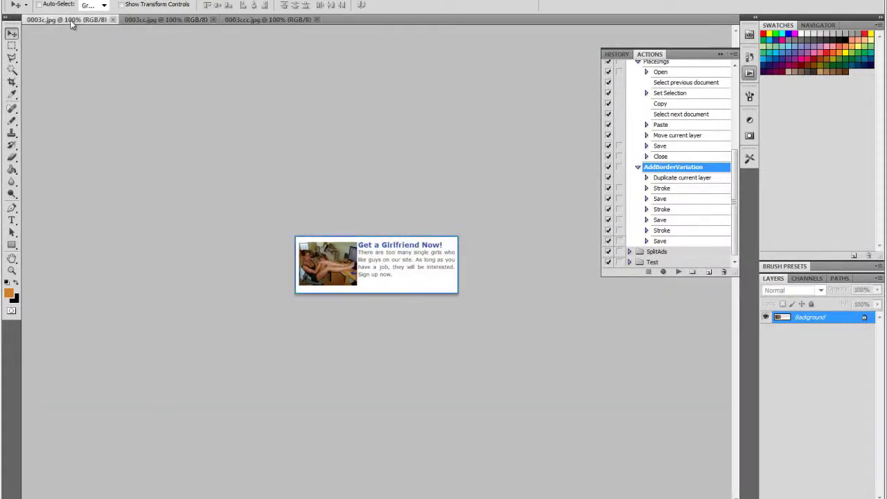